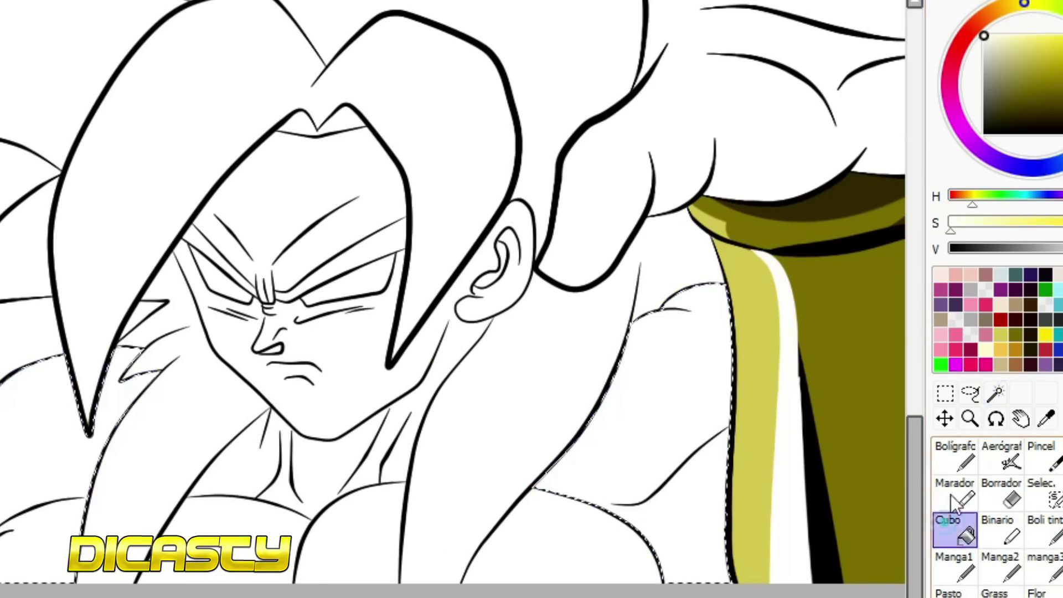
# Fill the selected fur with purple and paint dark purple shadows over the fur on both sides of the chest
pyautogui.click(629, 463)
pyautogui.click(953, 454)
pyautogui.click(985, 252)
pyautogui.moveTo(624, 469)
pyautogui.mouseDown()
pyautogui.moveTo(522, 451)
pyautogui.moveTo(646, 503)
pyautogui.moveTo(642, 488)
pyautogui.mouseUp()
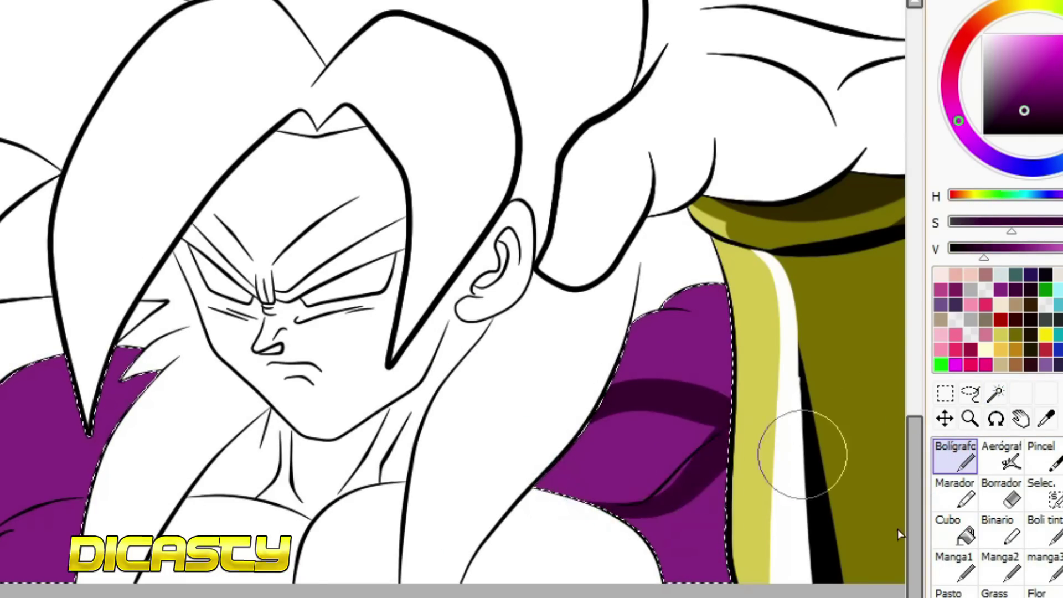
pyautogui.moveTo(842, 450)
pyautogui.mouseDown()
pyautogui.moveTo(664, 491)
pyautogui.moveTo(678, 482)
pyautogui.moveTo(652, 509)
pyautogui.mouseUp()
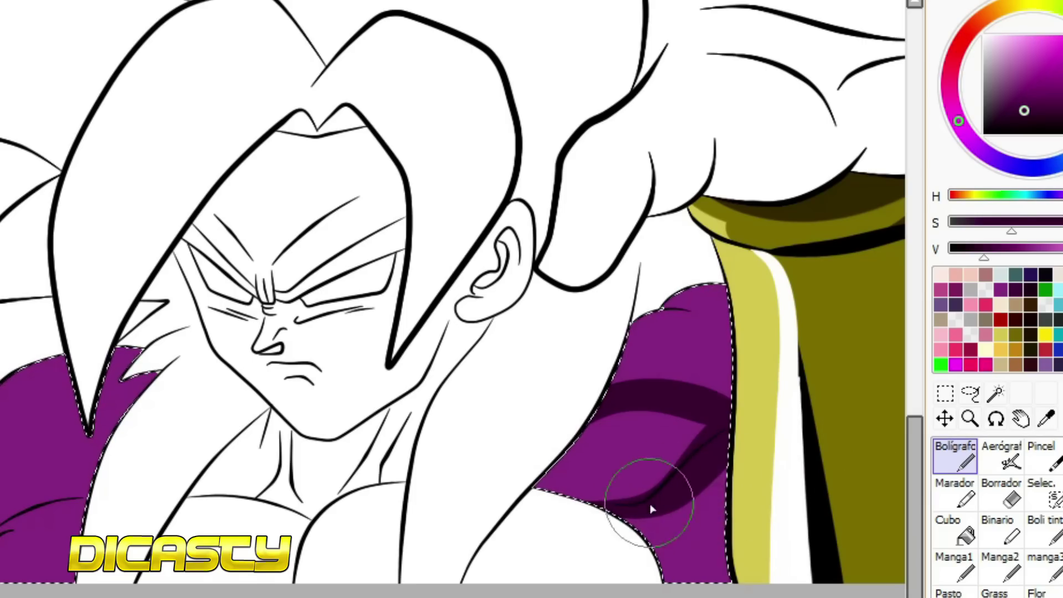
pyautogui.moveTo(111, 487); pyautogui.dragTo(180, 487)
pyautogui.moveTo(48, 498)
pyautogui.mouseDown()
pyautogui.moveTo(59, 444)
pyautogui.moveTo(134, 463)
pyautogui.moveTo(137, 500)
pyautogui.moveTo(138, 488)
pyautogui.moveTo(120, 516)
pyautogui.mouseUp()
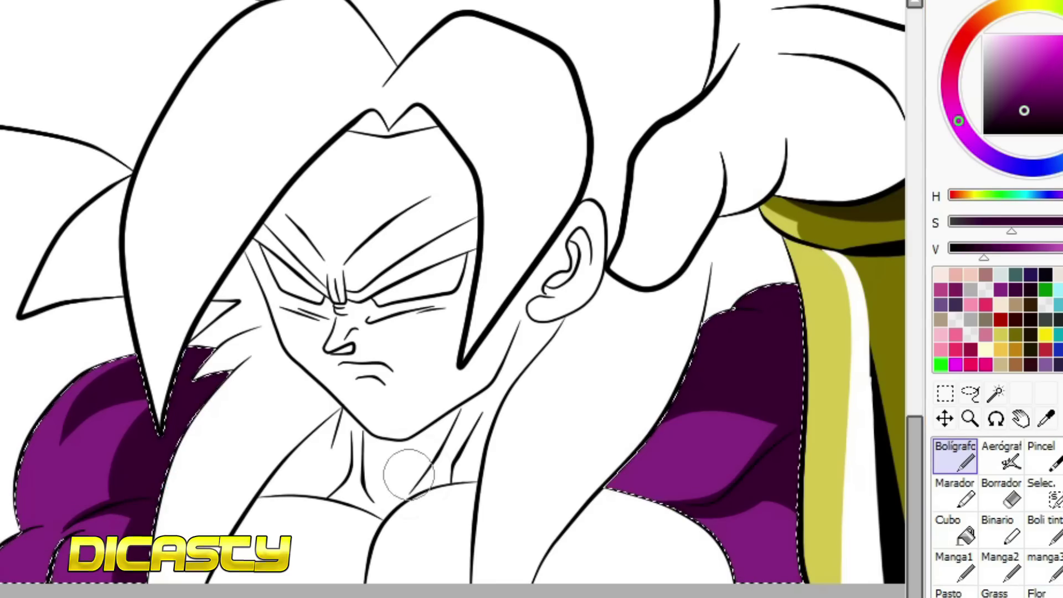
# Hatch short dark purple fur strokes across the lit purple areas on both sides
pyautogui.moveTo(3, 560)
pyautogui.mouseDown()
pyautogui.moveTo(33, 589)
pyautogui.moveTo(63, 556)
pyautogui.mouseUp()
pyautogui.moveTo(55, 504); pyautogui.dragTo(68, 467)
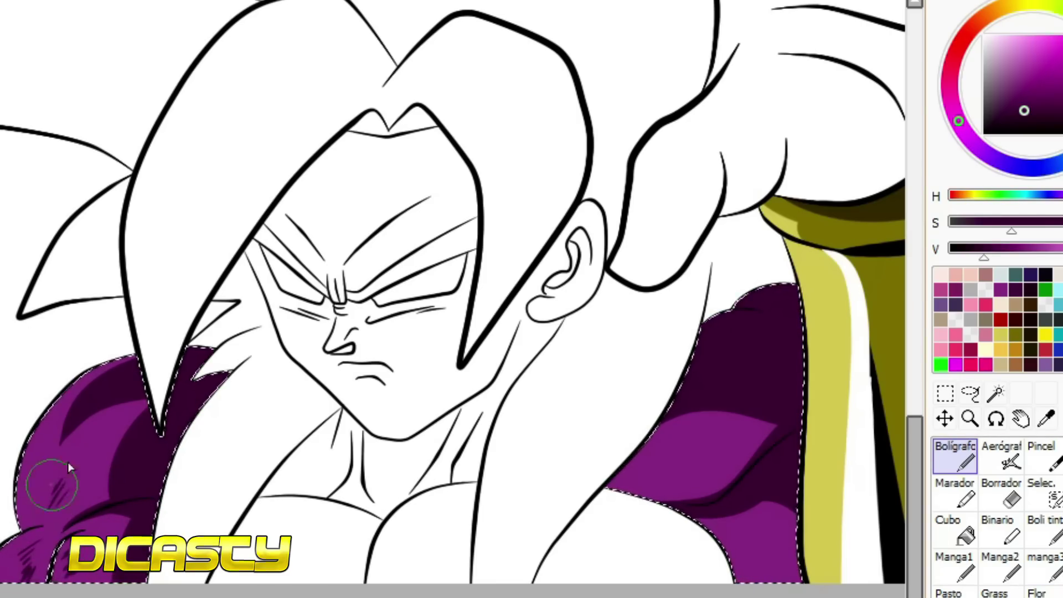
pyautogui.moveTo(647, 479)
pyautogui.mouseDown()
pyautogui.moveTo(695, 465)
pyautogui.moveTo(696, 430)
pyautogui.moveTo(743, 439)
pyautogui.mouseUp()
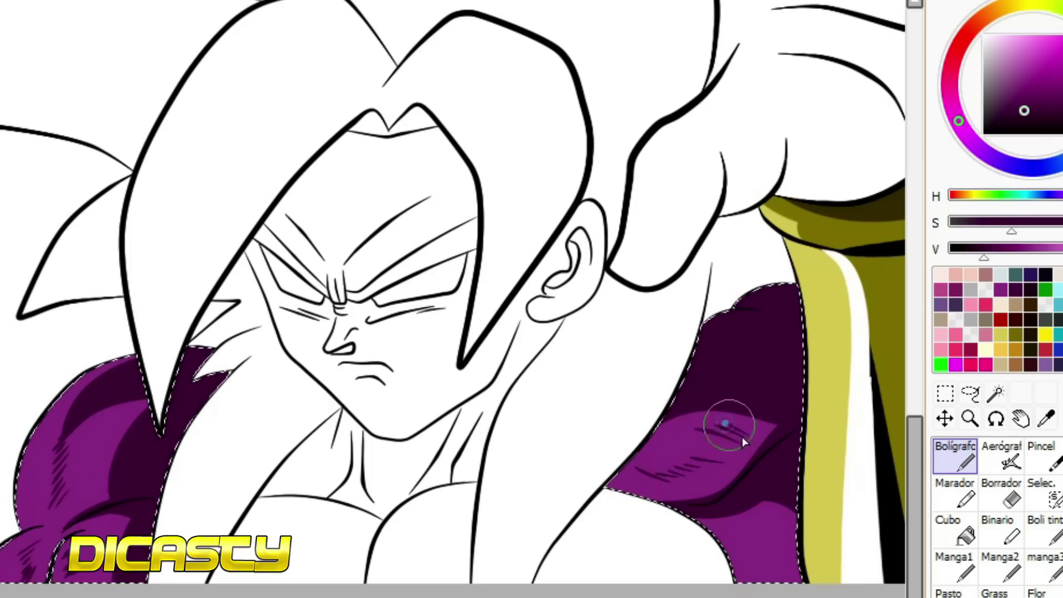
# Outline and fill the deepest shadow of the fur beside the raised arm with near-black purple
pyautogui.moveTo(984, 257); pyautogui.dragTo(961, 256)
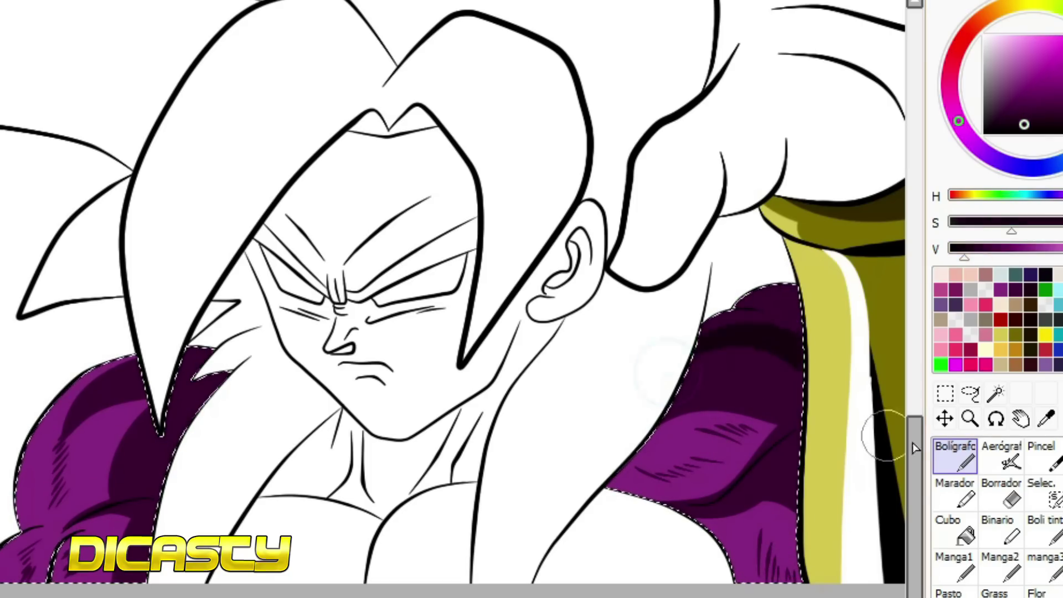
pyautogui.click(955, 529)
pyautogui.click(741, 349)
pyautogui.press('n')
pyautogui.press('g')
pyautogui.press('n')
pyautogui.click(752, 356)
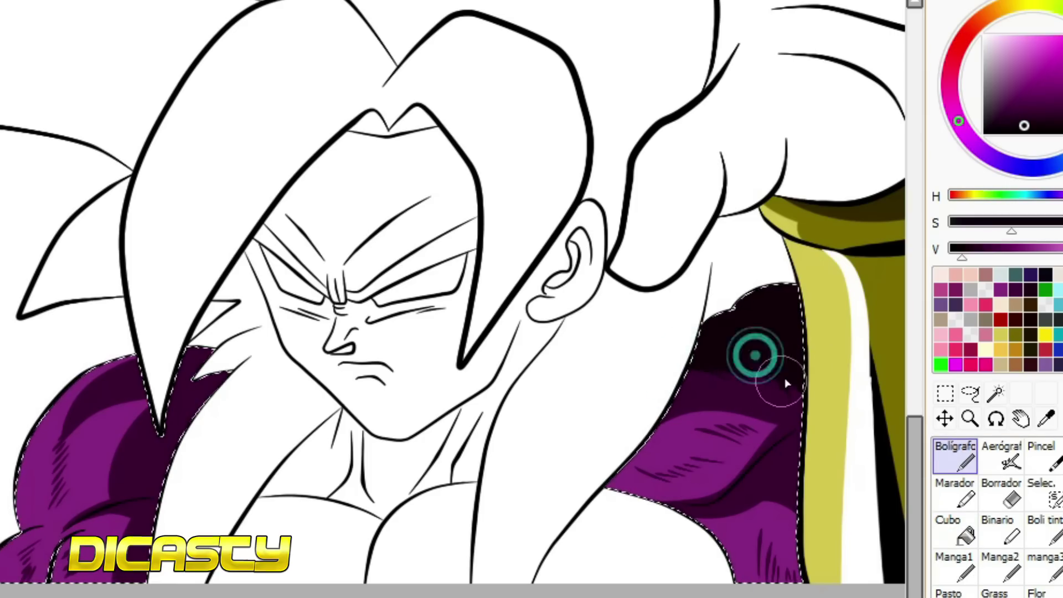
# Paint near-black purple strokes into the shadows of the fur on the opposite shoulder
pyautogui.click(67, 416)
pyautogui.moveTo(68, 417)
pyautogui.mouseDown()
pyautogui.moveTo(96, 385)
pyautogui.moveTo(198, 368)
pyautogui.moveTo(178, 392)
pyautogui.mouseUp()
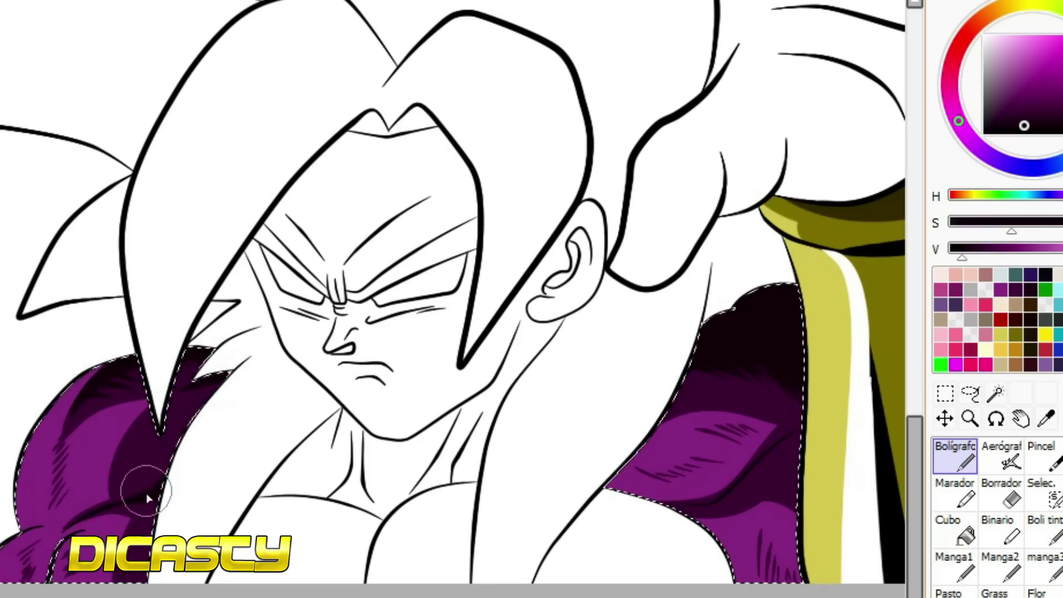
pyautogui.moveTo(154, 500)
pyautogui.mouseDown()
pyautogui.moveTo(142, 474)
pyautogui.moveTo(185, 399)
pyautogui.moveTo(161, 487)
pyautogui.moveTo(139, 520)
pyautogui.mouseUp()
# Touch up the pixels at the tip of the dark fur with a near-black tone
pyautogui.scroll(-5, 213, 451)
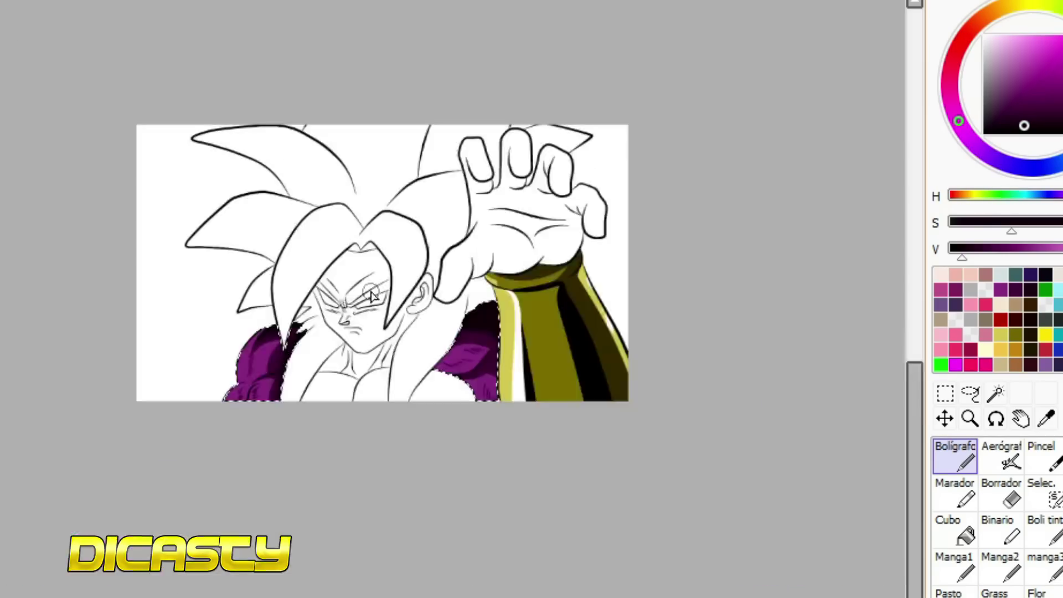
pyautogui.scroll(6, 214, 451)
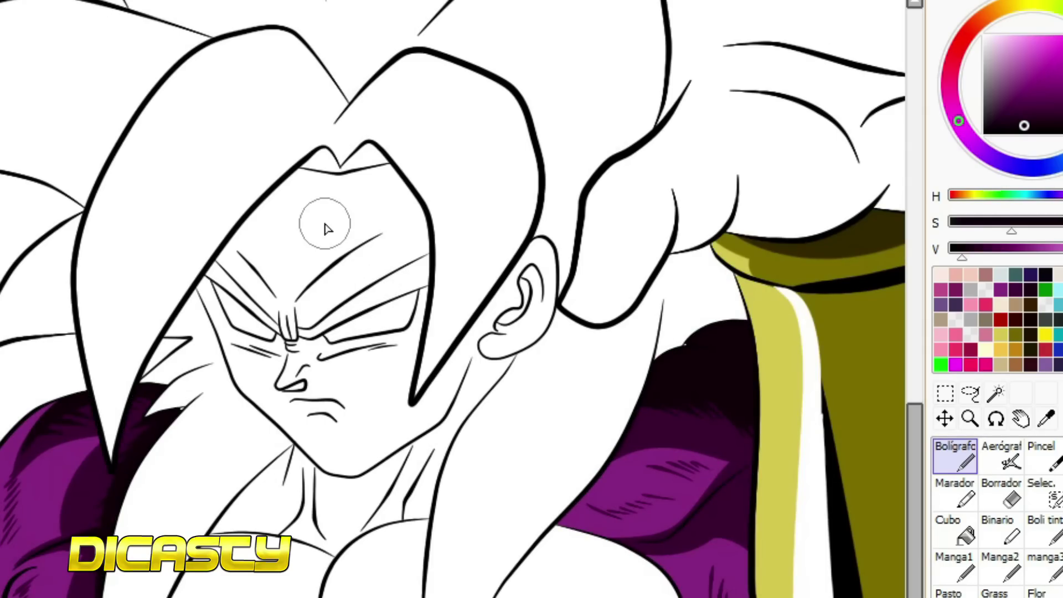
pyautogui.scroll(5, 360, 214)
pyautogui.scroll(2, 380, 285)
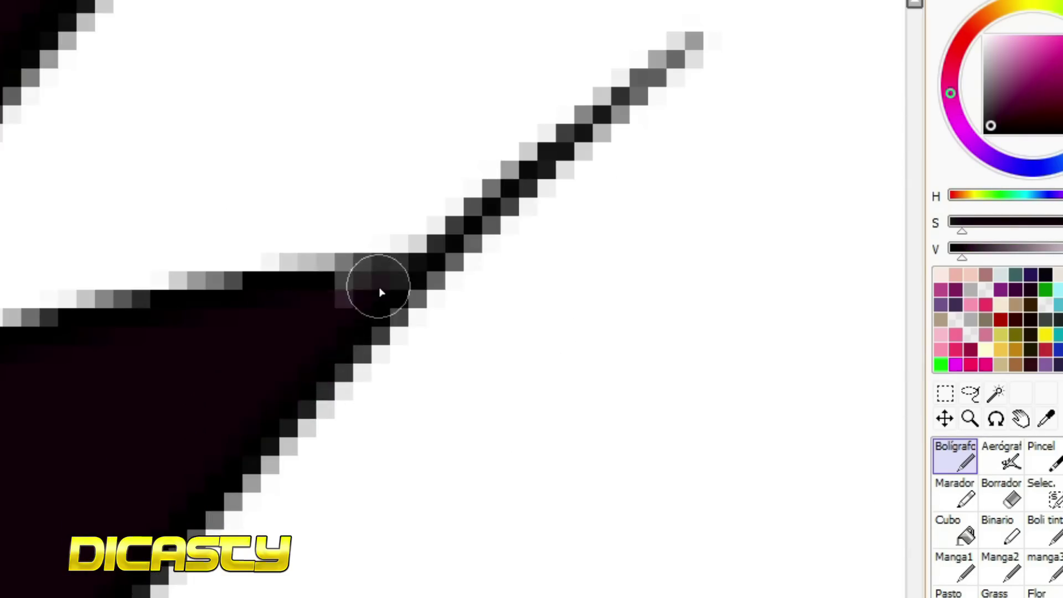
pyautogui.scroll(-6, 450, 394)
pyautogui.scroll(6, 431, 225)
pyautogui.scroll(-6, 620, 399)
pyautogui.scroll(2, 620, 398)
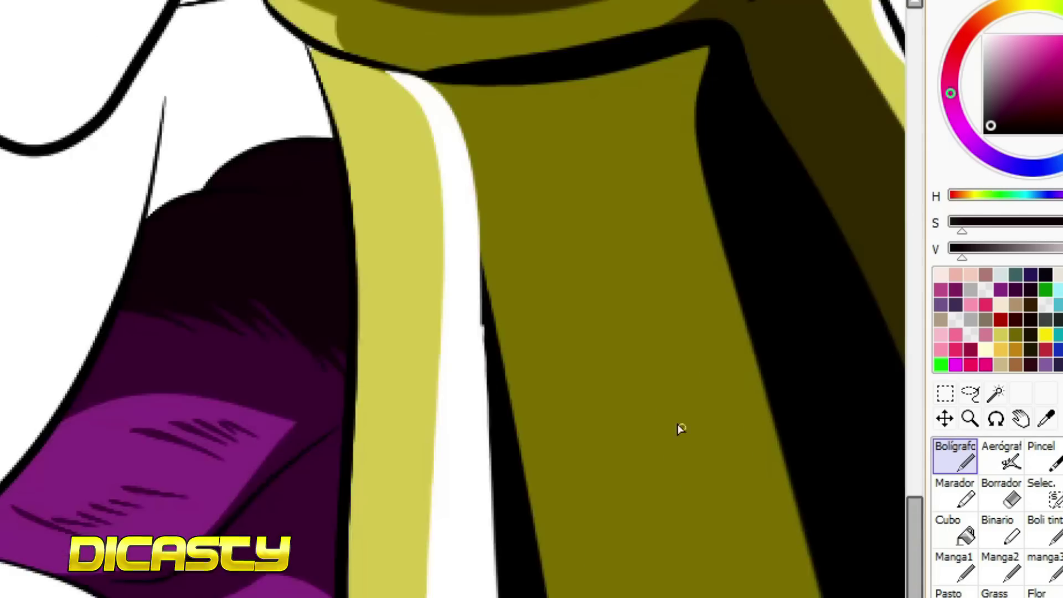
# Select the skin areas of the face, neck, chest and raised hand with the Magic Wand
pyautogui.scroll(-6, 677, 424)
pyautogui.press('w')
pyautogui.scroll(6, 280, 289)
pyautogui.click(169, 523)
pyautogui.scroll(-4, 169, 529)
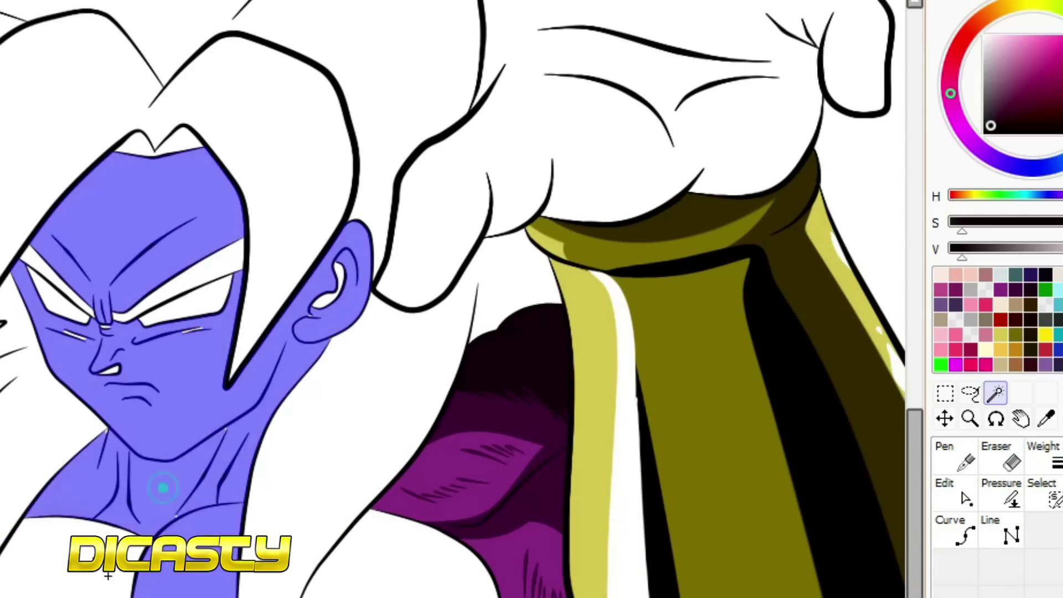
pyautogui.click(577, 277)
# Extend the skin selection over the missed gaps and line work in the ear and face with the selection pen
pyautogui.scroll(6, 589, 360)
pyautogui.scroll(-4, 589, 360)
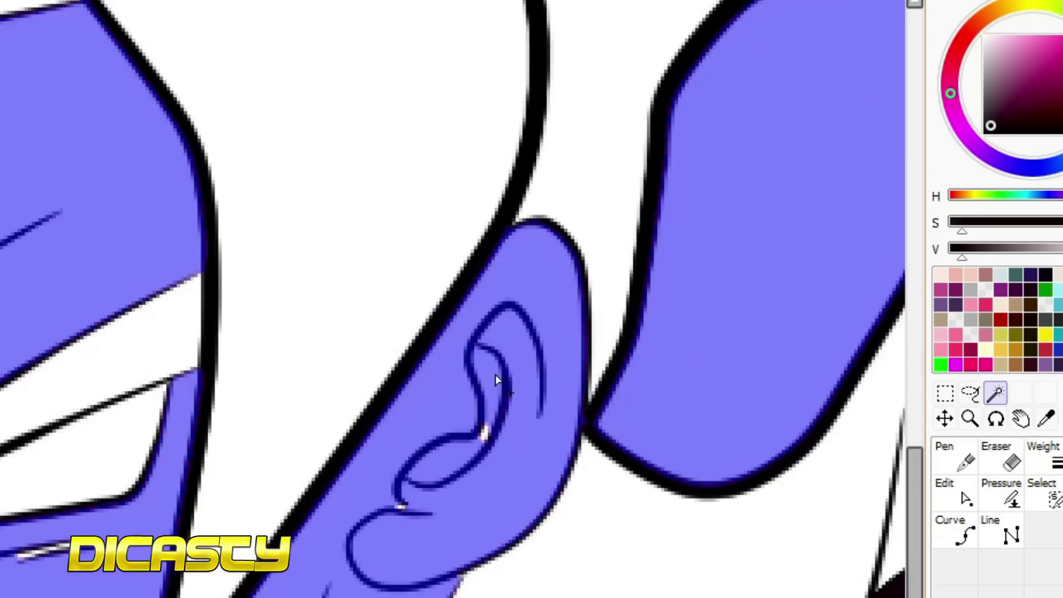
pyautogui.scroll(4, 334, 522)
pyautogui.click(1042, 496)
pyautogui.moveTo(377, 420)
pyautogui.mouseDown()
pyautogui.moveTo(256, 403)
pyautogui.moveTo(814, 356)
pyautogui.mouseUp()
pyautogui.scroll(-2, 603, 502)
pyautogui.scroll(-1, 477, 500)
pyautogui.scroll(4, 477, 500)
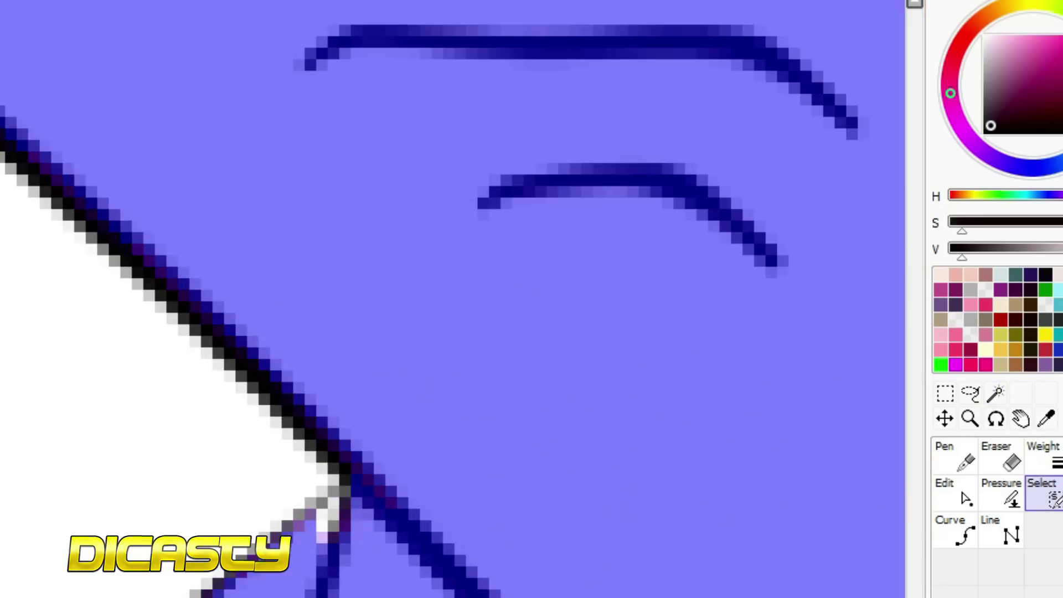
pyautogui.scroll(-2, 376, 518)
pyautogui.scroll(-1, 377, 517)
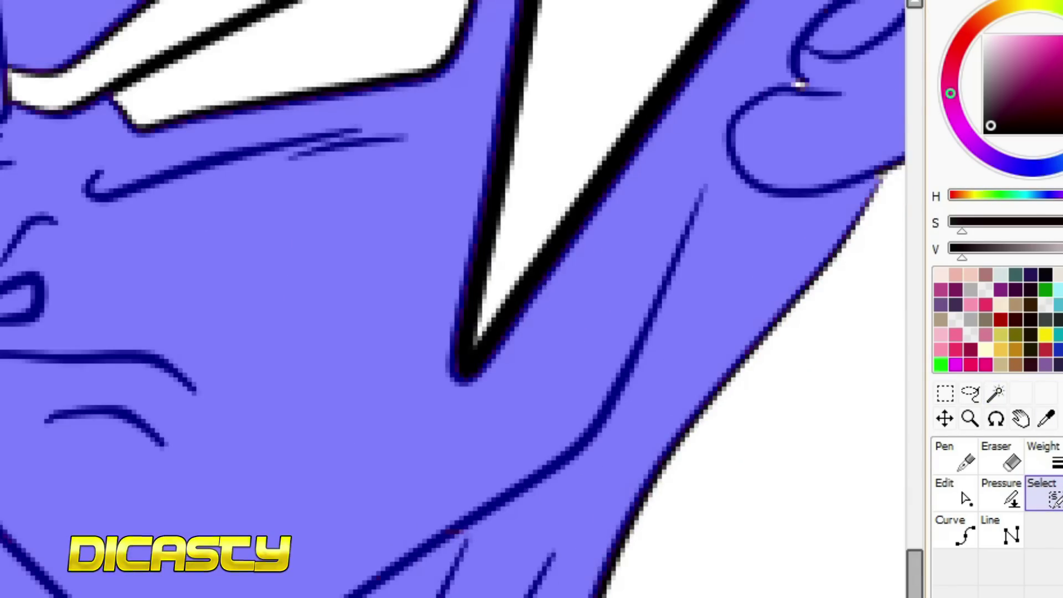
pyautogui.scroll(2, 625, 545)
# Fill the selected skin areas with pale beige
pyautogui.scroll(-3, 454, 564)
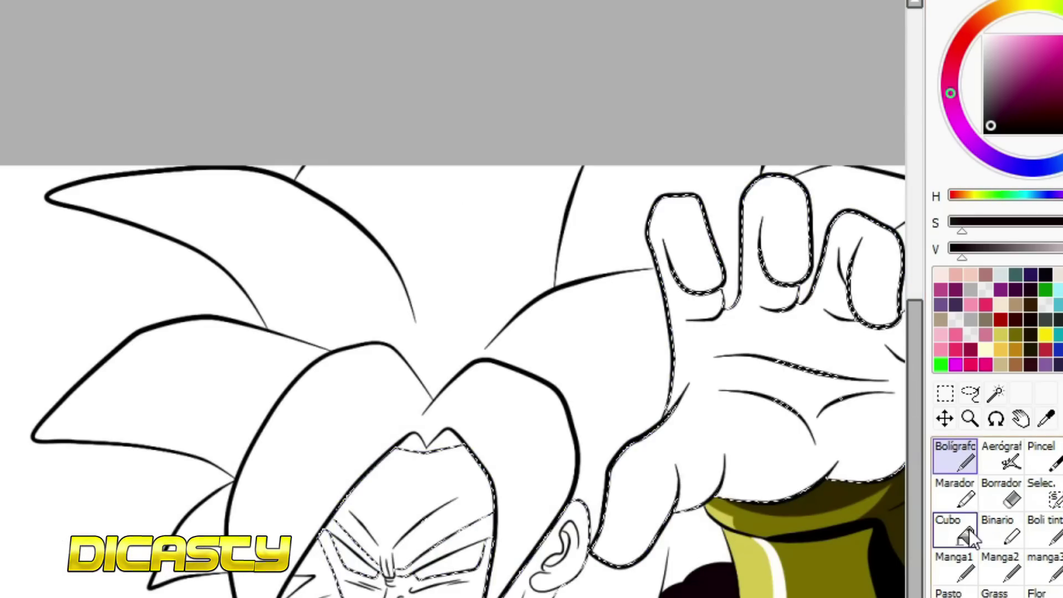
pyautogui.click(955, 528)
pyautogui.click(955, 455)
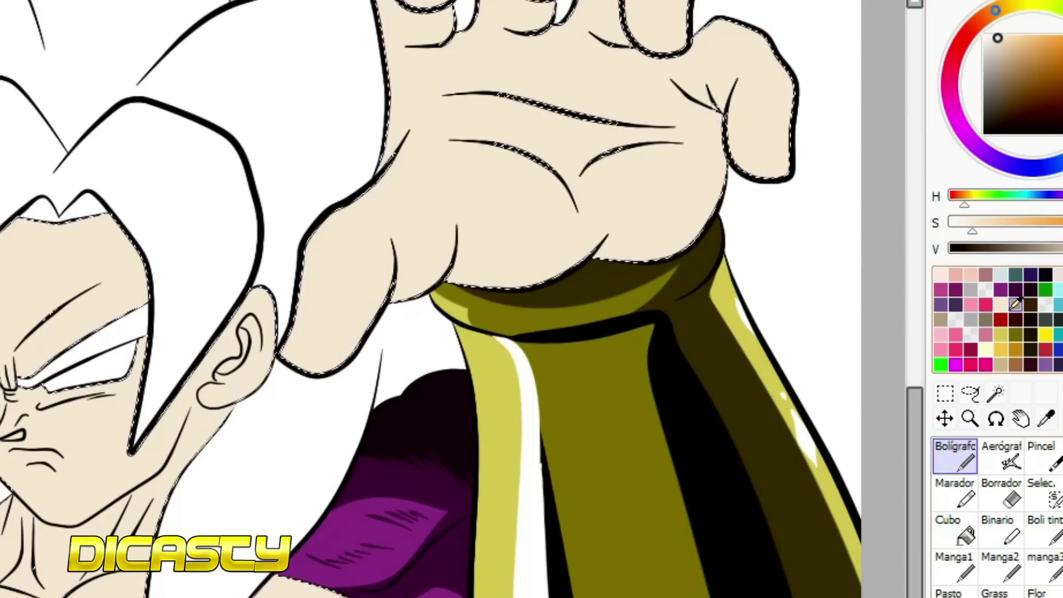
# Outline tan shadows on the palm, ring finger and little finger, and fill the enclosed areas with tan
pyautogui.scroll(-2, 604, 167)
pyautogui.scroll(4, 609, 189)
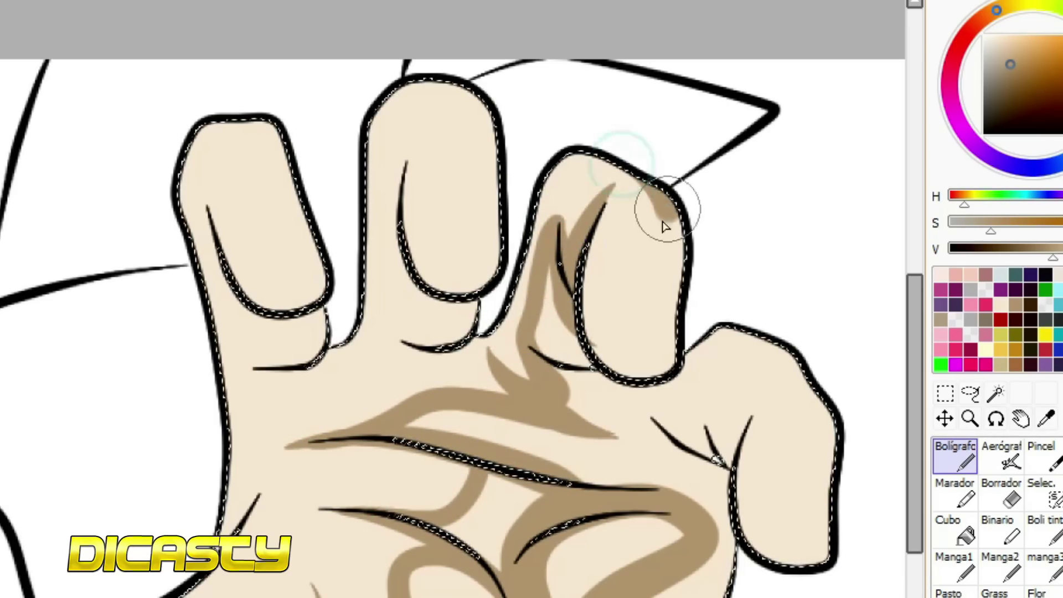
pyautogui.moveTo(668, 320)
pyautogui.mouseDown()
pyautogui.moveTo(622, 399)
pyautogui.moveTo(637, 294)
pyautogui.moveTo(646, 417)
pyautogui.mouseUp()
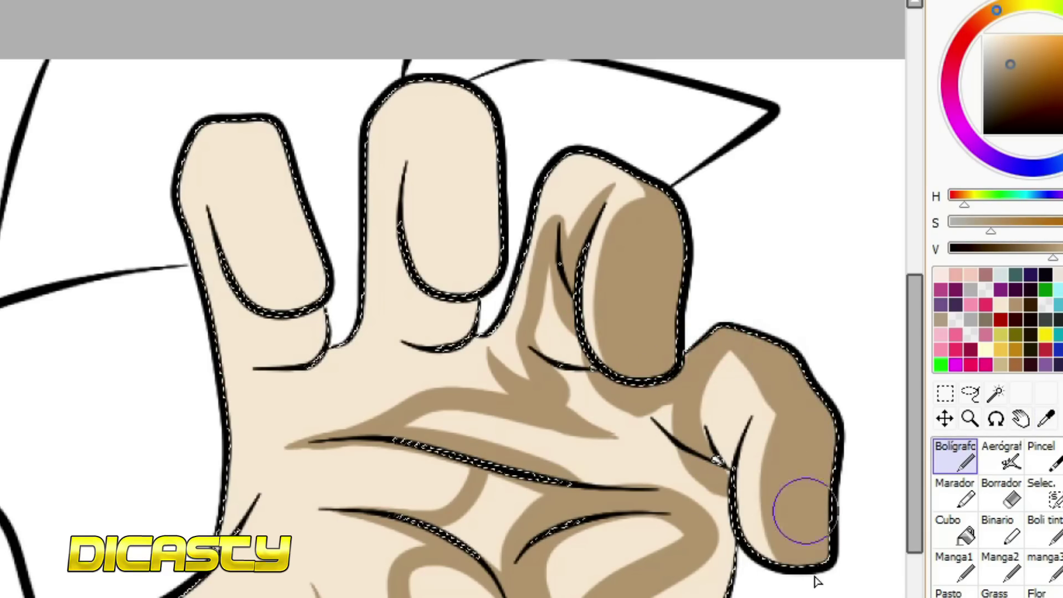
pyautogui.press('g')
pyautogui.click(597, 423)
pyautogui.click(498, 487)
# Paint tan shadows on the index and middle fingers and trim the index shadow's edge with pale beige
pyautogui.press('n')
pyautogui.moveTo(241, 291)
pyautogui.mouseDown()
pyautogui.moveTo(267, 351)
pyautogui.moveTo(255, 339)
pyautogui.mouseUp()
pyautogui.moveTo(250, 125); pyautogui.dragTo(312, 274)
pyautogui.moveTo(387, 325)
pyautogui.mouseDown()
pyautogui.moveTo(423, 288)
pyautogui.moveTo(440, 328)
pyautogui.moveTo(460, 305)
pyautogui.moveTo(426, 278)
pyautogui.moveTo(472, 229)
pyautogui.mouseUp()
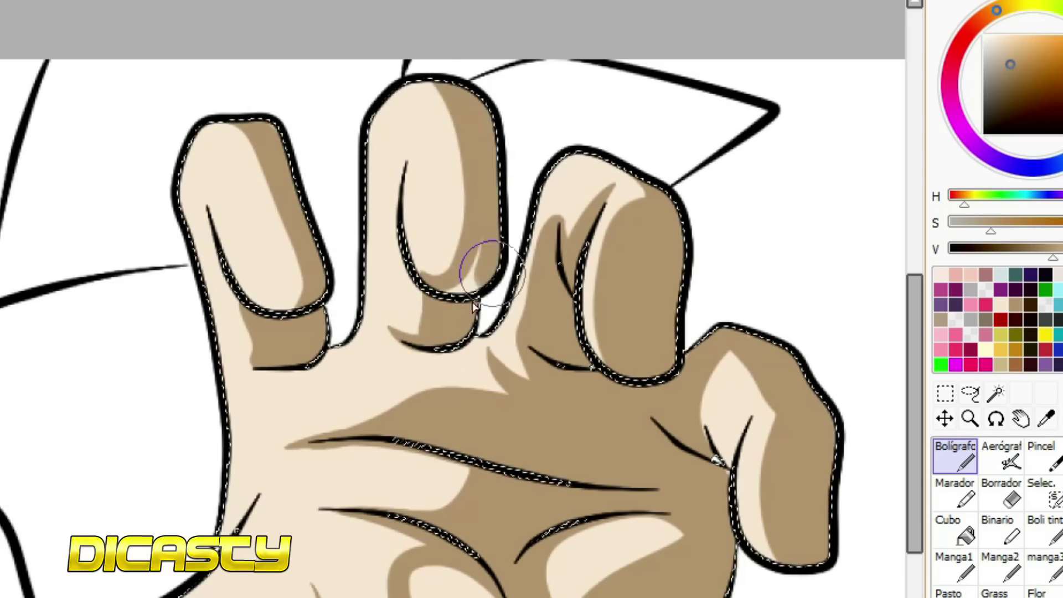
pyautogui.keyDown('alt'); pyautogui.click(308, 380); pyautogui.keyUp('alt')
pyautogui.moveTo(244, 327)
pyautogui.mouseDown()
pyautogui.moveTo(273, 332)
pyautogui.moveTo(272, 315)
pyautogui.moveTo(243, 350)
pyautogui.mouseUp()
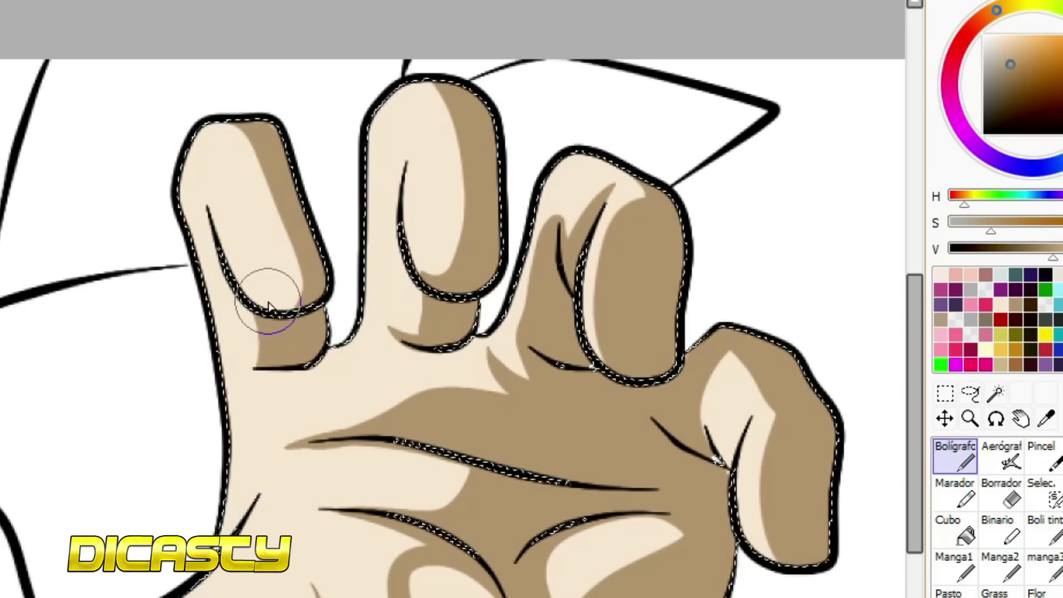
# Paint and fill a dark brown deep shadow in the hollow between the palm creases
pyautogui.moveTo(1017, 248); pyautogui.dragTo(998, 248)
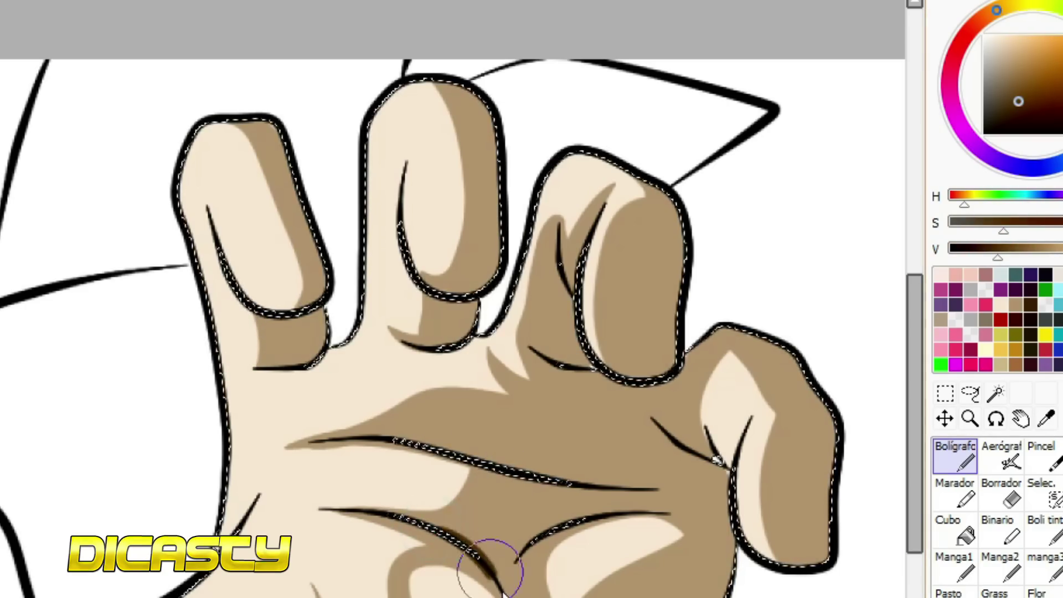
pyautogui.moveTo(438, 524); pyautogui.dragTo(497, 473)
pyautogui.moveTo(530, 545)
pyautogui.mouseDown()
pyautogui.moveTo(501, 581)
pyautogui.moveTo(499, 480)
pyautogui.moveTo(497, 533)
pyautogui.moveTo(511, 486)
pyautogui.moveTo(546, 486)
pyautogui.moveTo(514, 549)
pyautogui.moveTo(532, 488)
pyautogui.moveTo(482, 528)
pyautogui.moveTo(435, 528)
pyautogui.moveTo(477, 534)
pyautogui.mouseUp()
pyautogui.keyDown('alt'); pyautogui.click(522, 566); pyautogui.keyUp('alt')
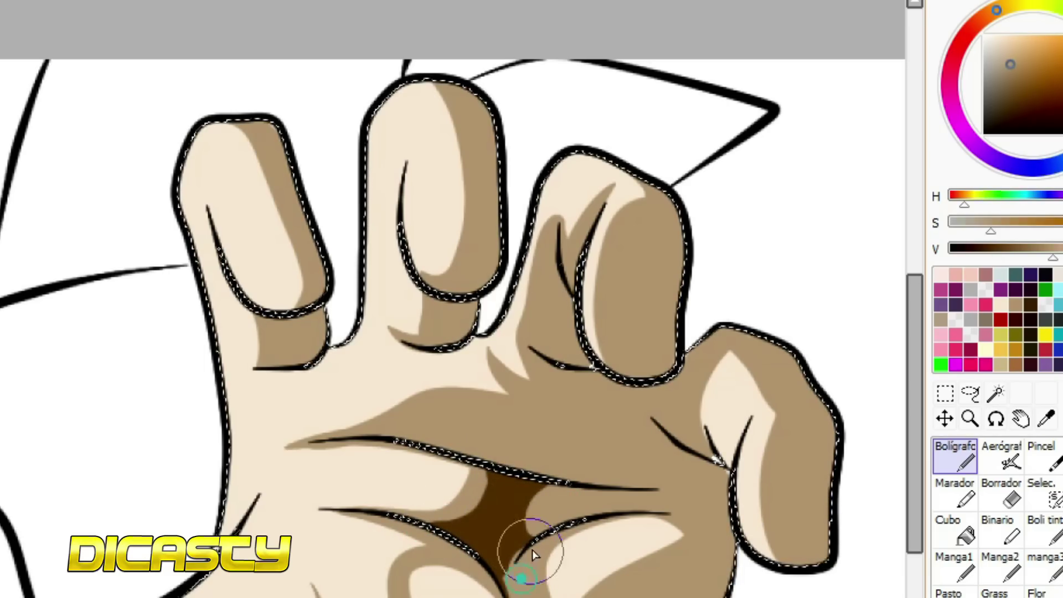
pyautogui.press('g')
pyautogui.press('n')
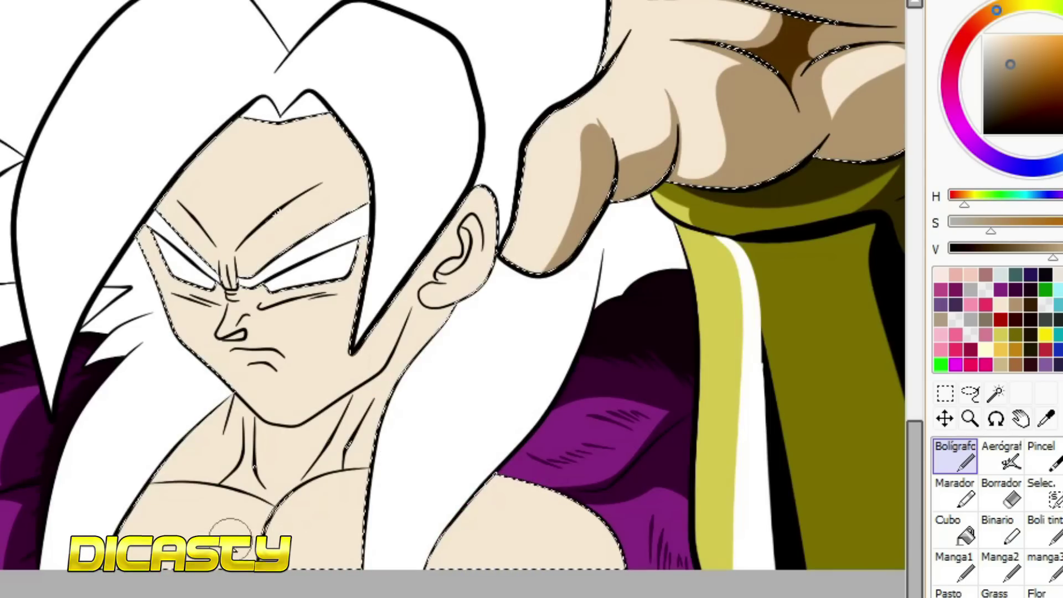
# Paint tan shadows across the chest and fill the shoulder's shadow around a small highlight
pyautogui.moveTo(147, 484)
pyautogui.mouseDown()
pyautogui.moveTo(238, 498)
pyautogui.moveTo(260, 517)
pyautogui.moveTo(256, 504)
pyautogui.moveTo(280, 563)
pyautogui.moveTo(351, 537)
pyautogui.moveTo(384, 535)
pyautogui.moveTo(380, 549)
pyautogui.mouseUp()
pyautogui.click(953, 529)
pyautogui.click(465, 517)
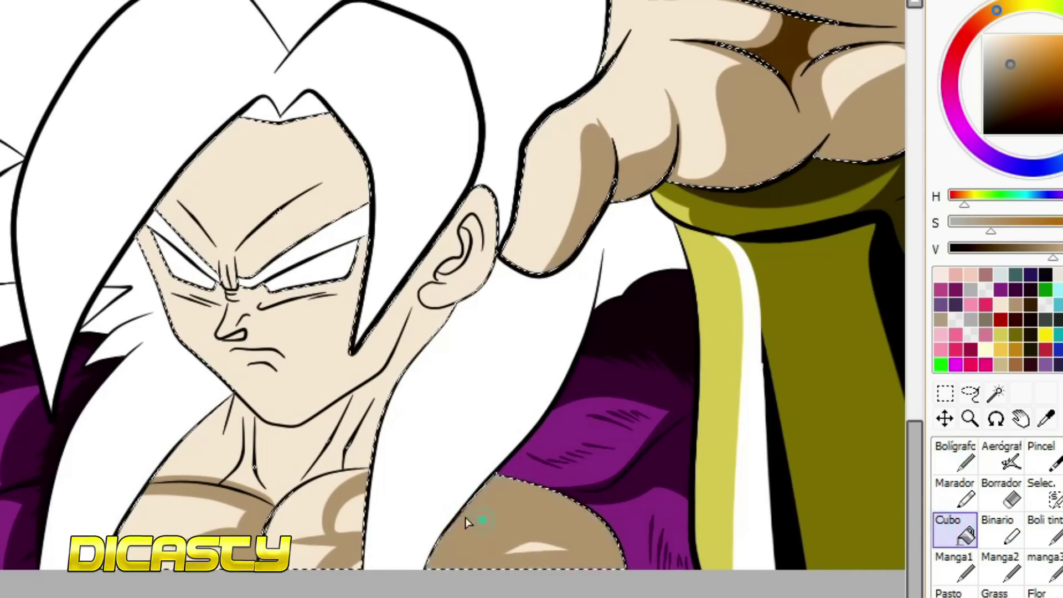
pyautogui.press('n')
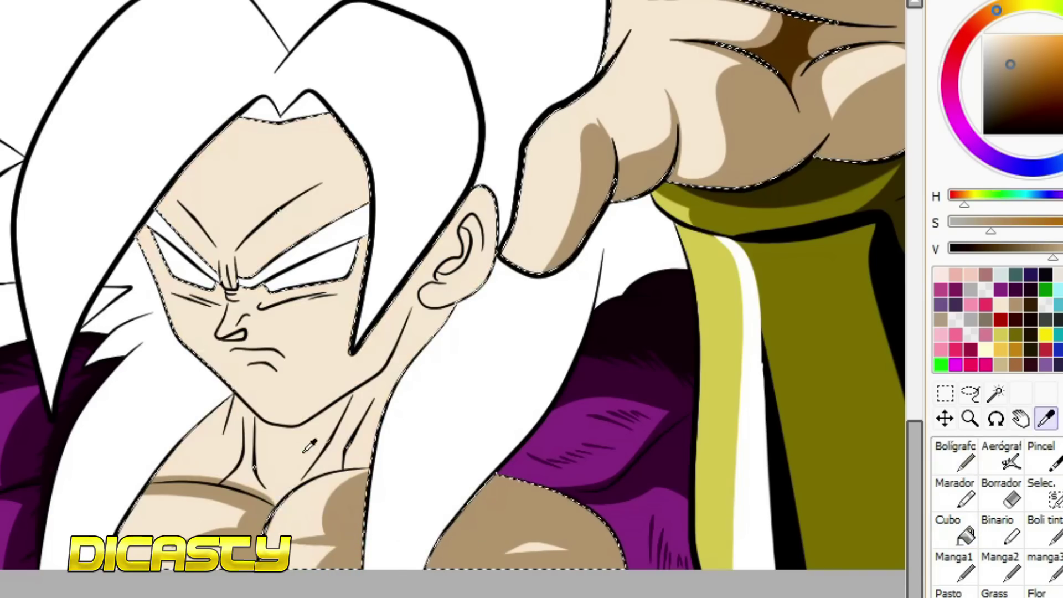
# Reshape the pale highlight on the shoulder using the sampled beige and tan skin tones
pyautogui.keyDown('alt'); pyautogui.click(521, 549); pyautogui.keyUp('alt')
pyautogui.moveTo(477, 557); pyautogui.dragTo(522, 538)
pyautogui.keyDown('alt'); pyautogui.click(517, 504); pyautogui.keyUp('alt')
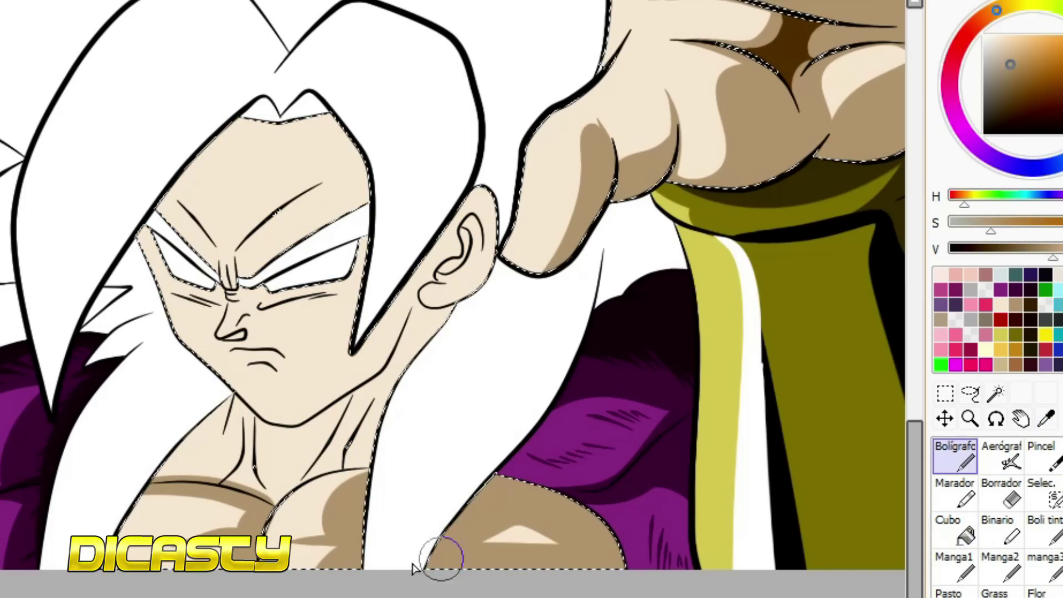
pyautogui.press('alt')
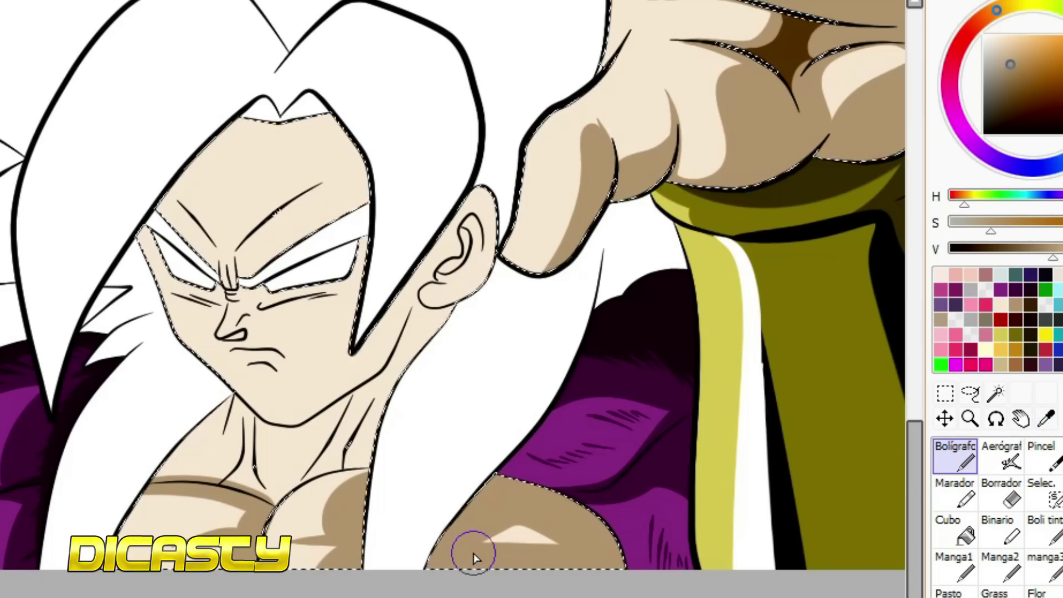
# Outline tan shadows on the forehead, brow, cheeks and ear, and fill the forehead, ear and neck shadows
pyautogui.scroll(-2, 436, 578)
pyautogui.scroll(4, 273, 167)
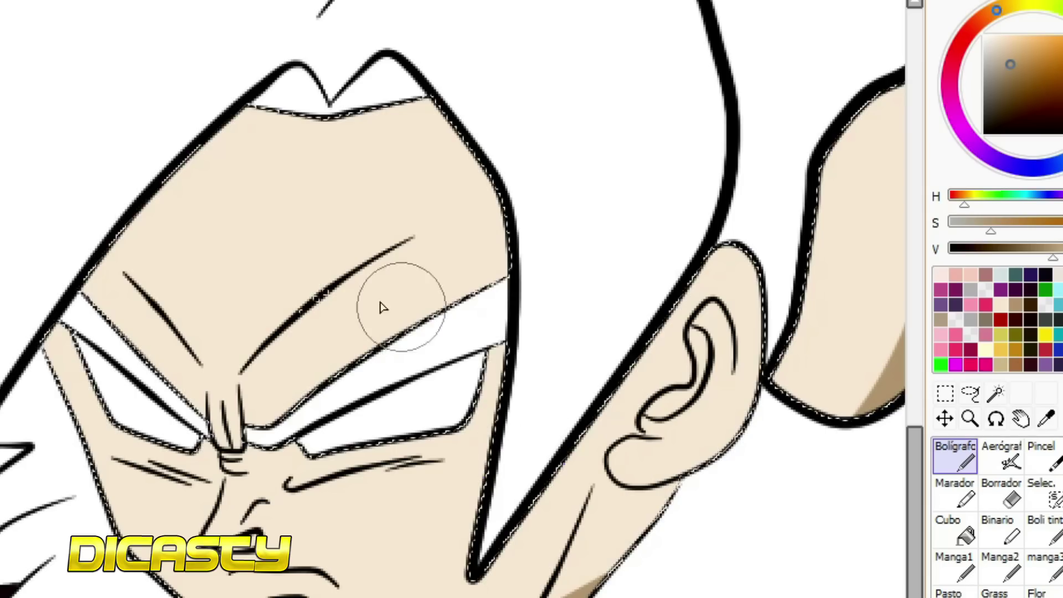
pyautogui.moveTo(244, 183)
pyautogui.mouseDown()
pyautogui.moveTo(280, 316)
pyautogui.moveTo(201, 177)
pyautogui.moveTo(291, 313)
pyautogui.mouseUp()
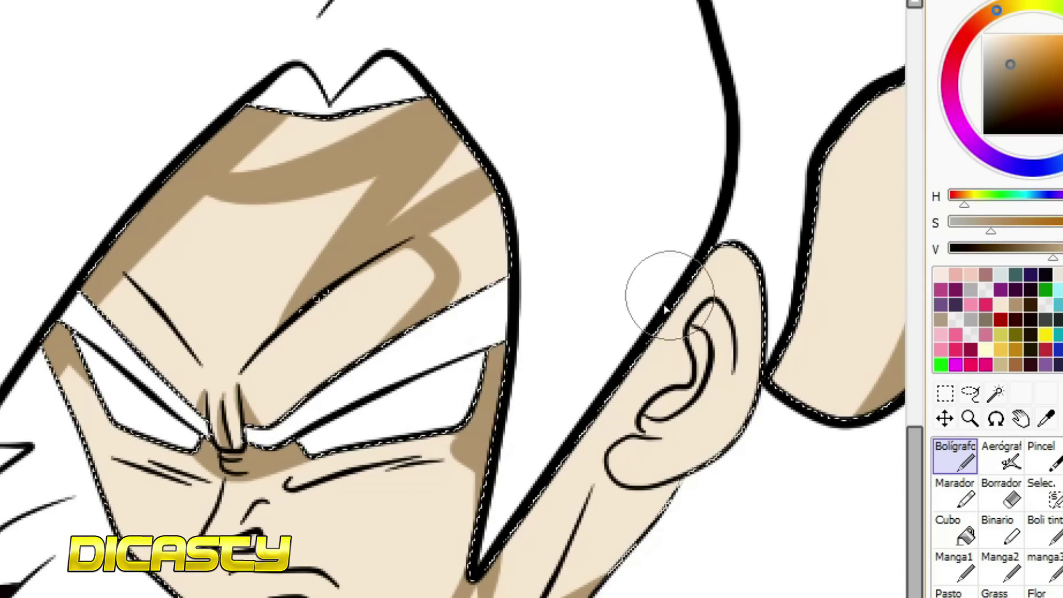
pyautogui.click(346, 159)
pyautogui.click(407, 202)
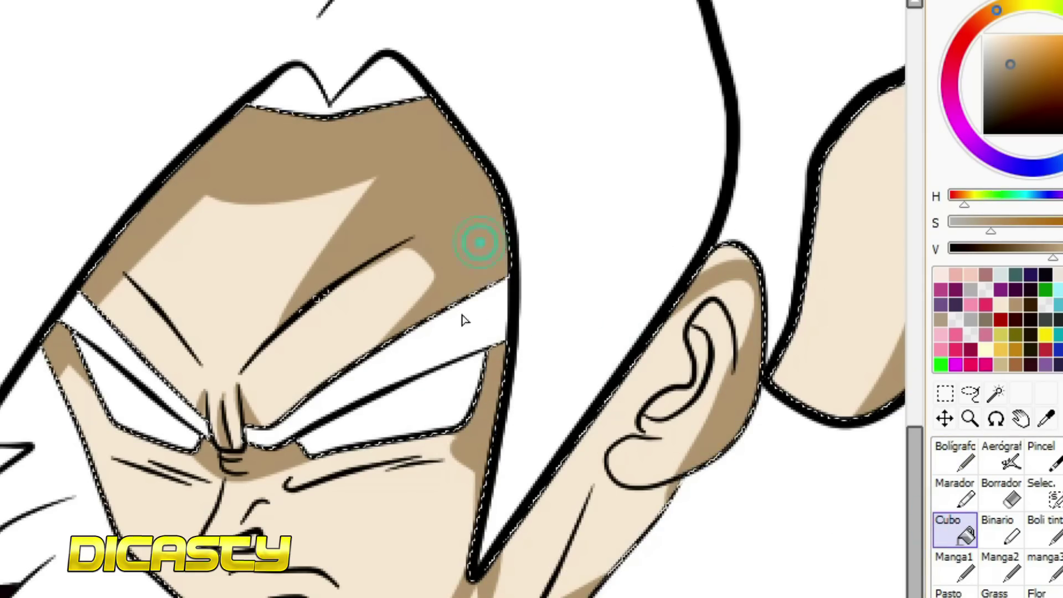
pyautogui.click(492, 571)
pyautogui.press('n')
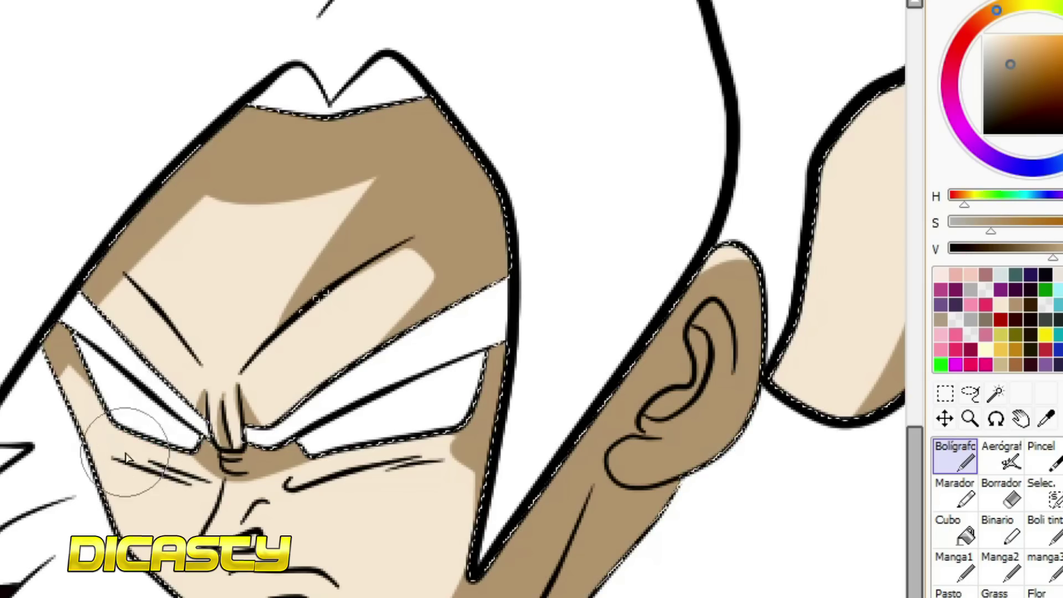
# Paint tan shadows along the creases under the eyes, beside the nose and nostril, and below the lower lip
pyautogui.keyDown('alt'); pyautogui.click(166, 465); pyautogui.keyUp('alt')
pyautogui.keyDown('alt'); pyautogui.click(224, 532); pyautogui.keyUp('alt')
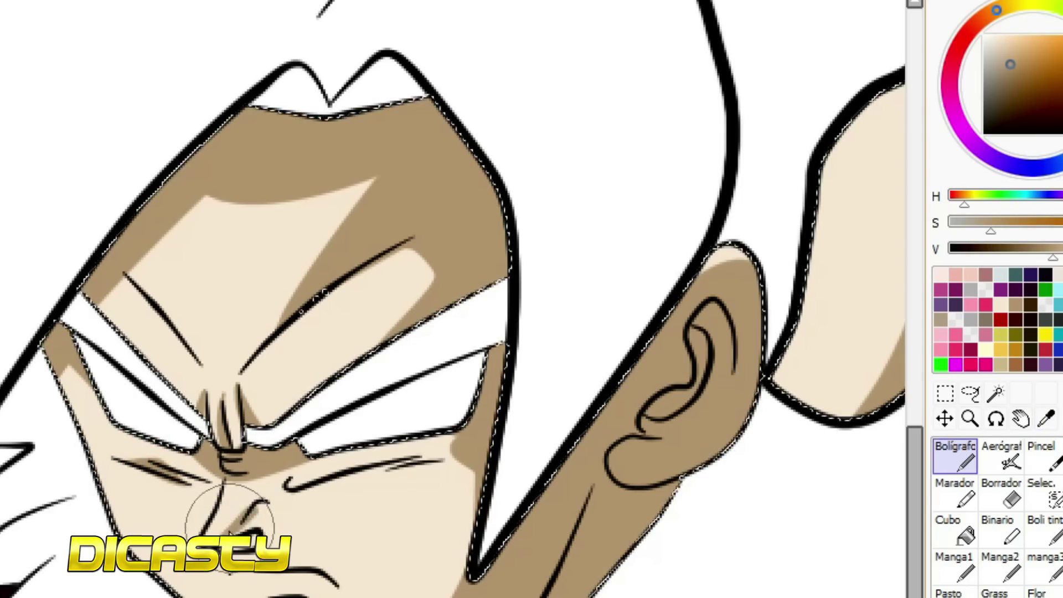
pyautogui.keyDown('alt'); pyautogui.click(236, 517); pyautogui.keyUp('alt')
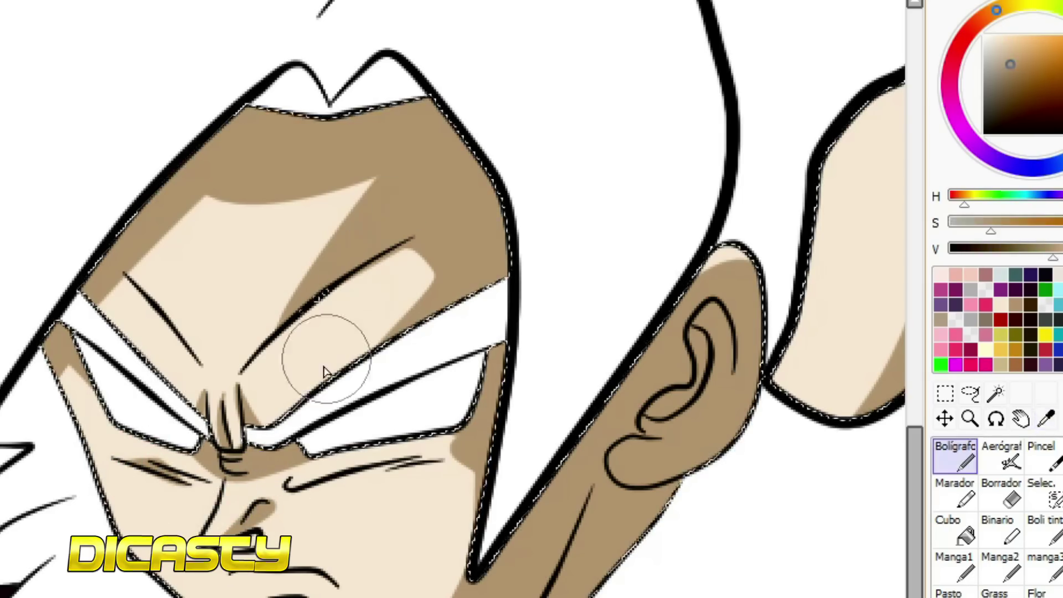
pyautogui.keyDown('alt'); pyautogui.click(260, 576); pyautogui.keyUp('alt')
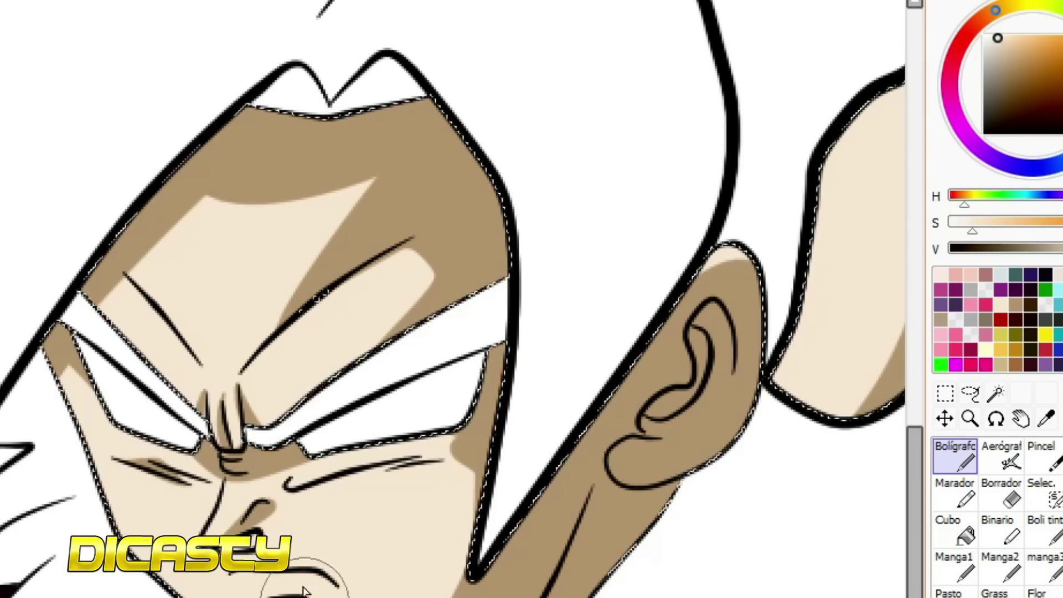
# Add dark brown deep shadows on the shoulder's upper edge, in the neck creases and in the cleft between the chest muscles
pyautogui.scroll(-5, 362, 581)
pyautogui.keyDown('alt'); pyautogui.click(586, 324); pyautogui.keyUp('alt')
pyautogui.scroll(-4, 585, 324)
pyautogui.scroll(5, 468, 451)
pyautogui.moveTo(468, 450)
pyautogui.mouseDown()
pyautogui.moveTo(565, 560)
pyautogui.moveTo(550, 585)
pyautogui.moveTo(609, 587)
pyautogui.mouseUp()
pyautogui.scroll(-3, 609, 587)
pyautogui.scroll(3, 189, 586)
pyautogui.moveTo(190, 486)
pyautogui.mouseDown()
pyautogui.moveTo(231, 544)
pyautogui.moveTo(198, 490)
pyautogui.moveTo(225, 518)
pyautogui.moveTo(249, 513)
pyautogui.mouseUp()
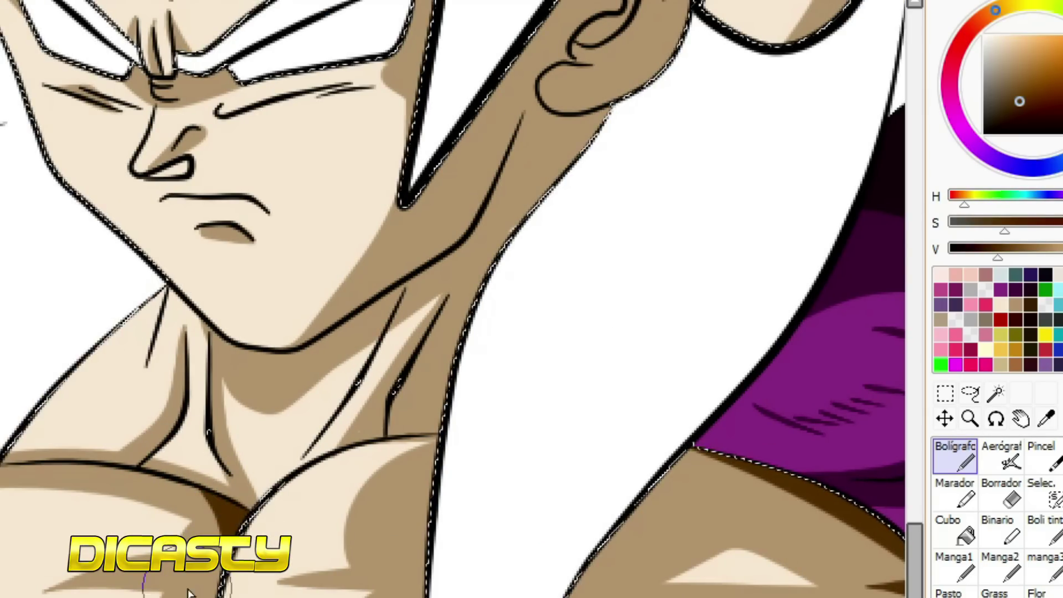
pyautogui.moveTo(141, 589); pyautogui.dragTo(209, 579)
pyautogui.press('alt')
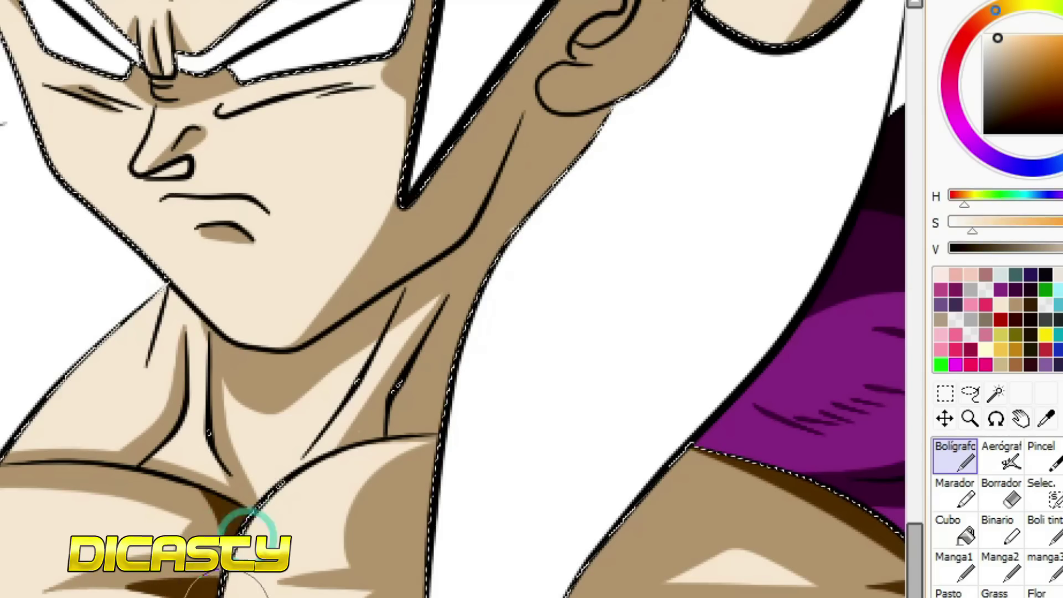
pyautogui.keyDown('alt'); pyautogui.click(214, 590); pyautogui.keyUp('alt')
# Paint dark brown deep shadows along the forehead's outer edges, beside the eyes and on the neck behind the jaw
pyautogui.scroll(5, 238, 528)
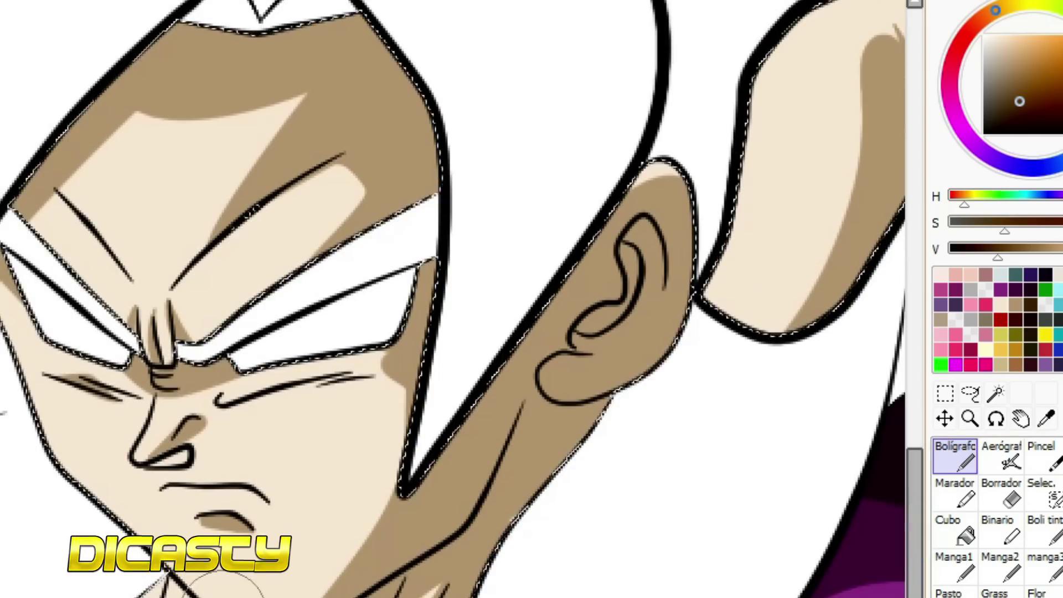
pyautogui.press('alt')
pyautogui.press('alt')
pyautogui.scroll(3, 911, 429)
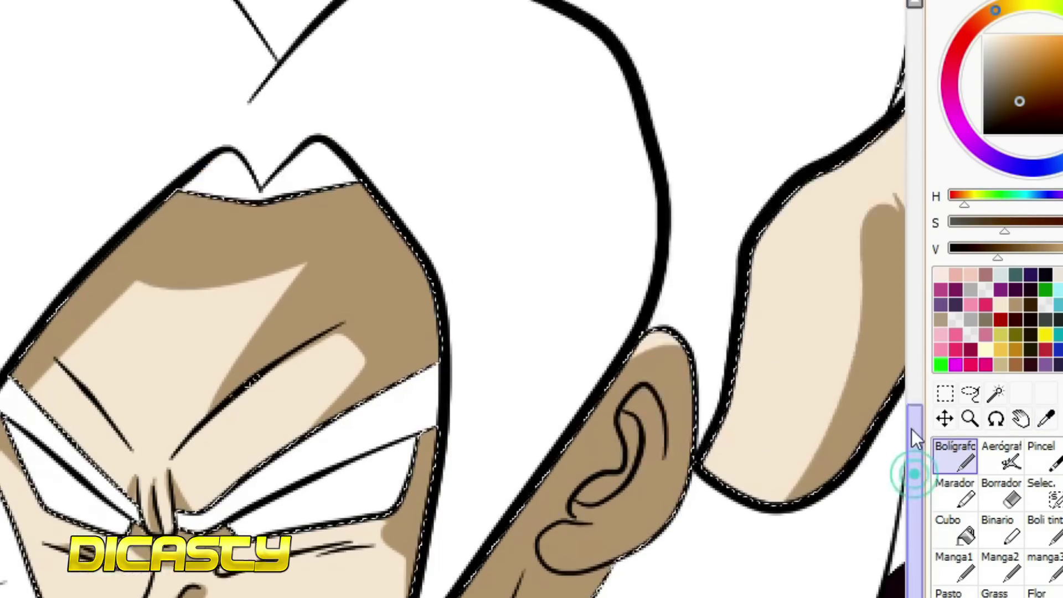
pyautogui.moveTo(3, 443)
pyautogui.mouseDown()
pyautogui.moveTo(284, 221)
pyautogui.moveTo(415, 408)
pyautogui.mouseUp()
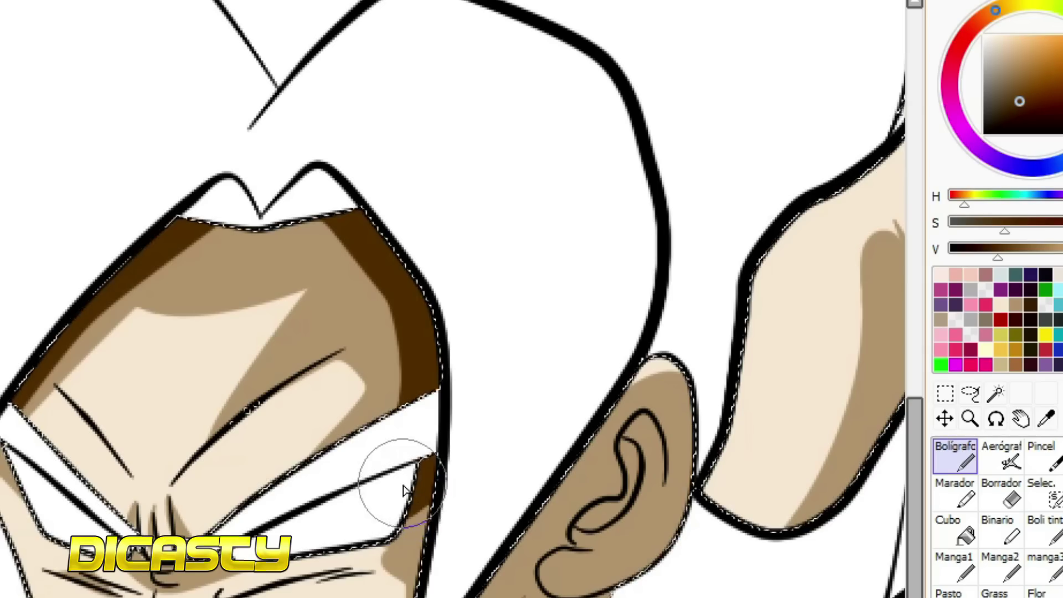
pyautogui.click(400, 330)
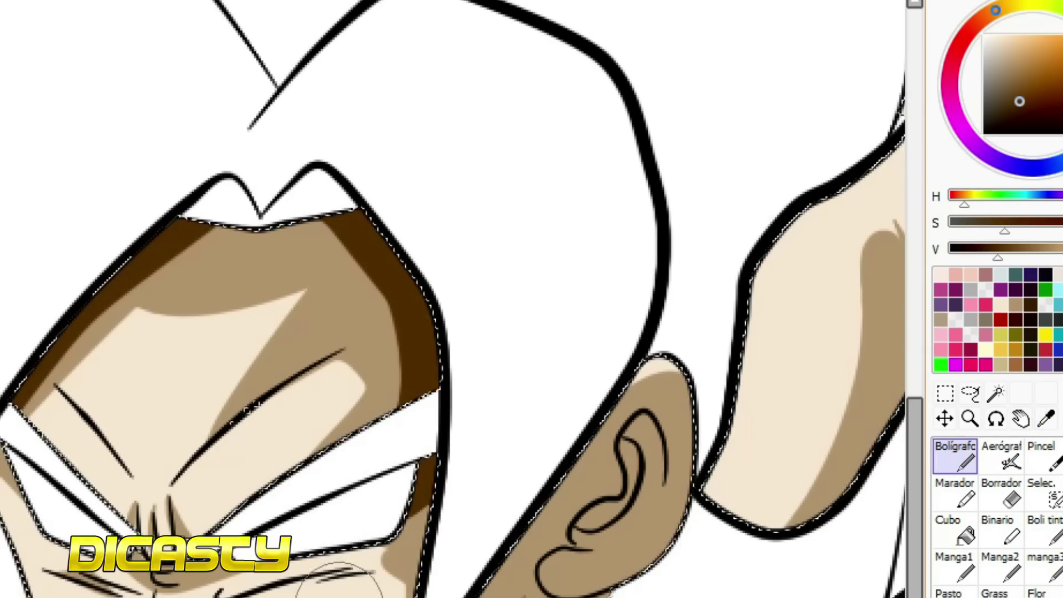
pyautogui.keyDown('alt'); pyautogui.click(526, 584); pyautogui.keyUp('alt')
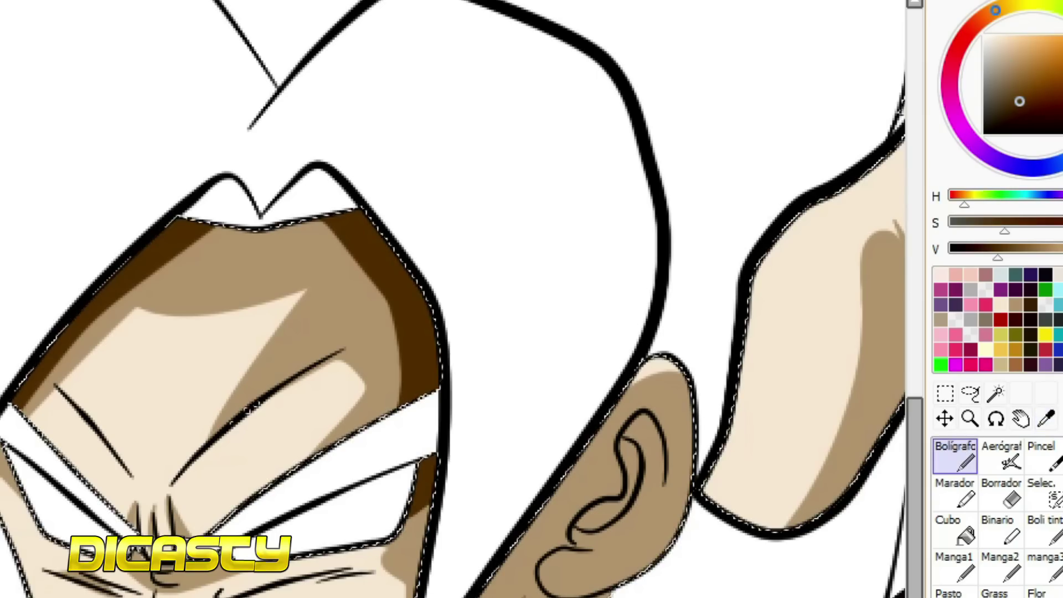
# Draw black fingernails on the raised hand's fingers and short crease lines near the fingertips
pyautogui.keyDown('alt'); pyautogui.click(8, 496); pyautogui.keyUp('alt')
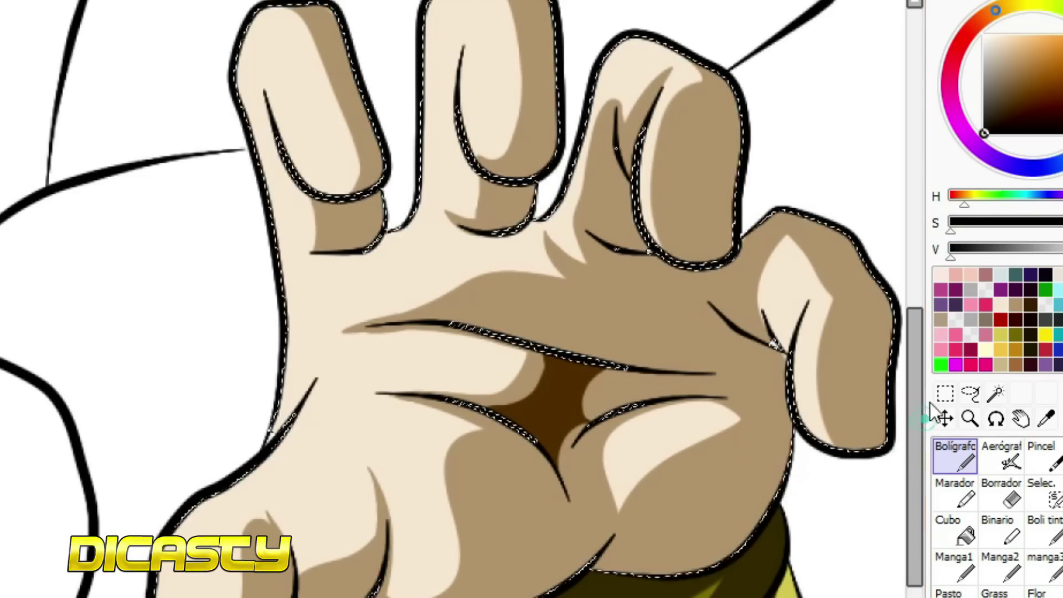
pyautogui.scroll(5, 736, 334)
pyautogui.hotkey('ctrl', 'z')
pyautogui.click(374, 508)
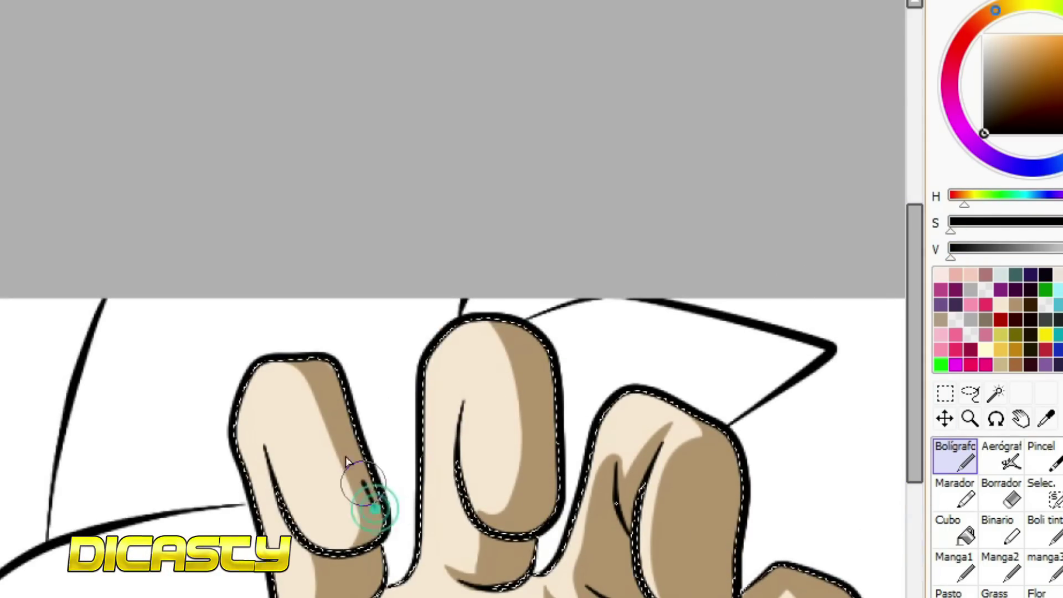
pyautogui.hotkey('ctrl', 'z')
pyautogui.moveTo(375, 505); pyautogui.dragTo(300, 461)
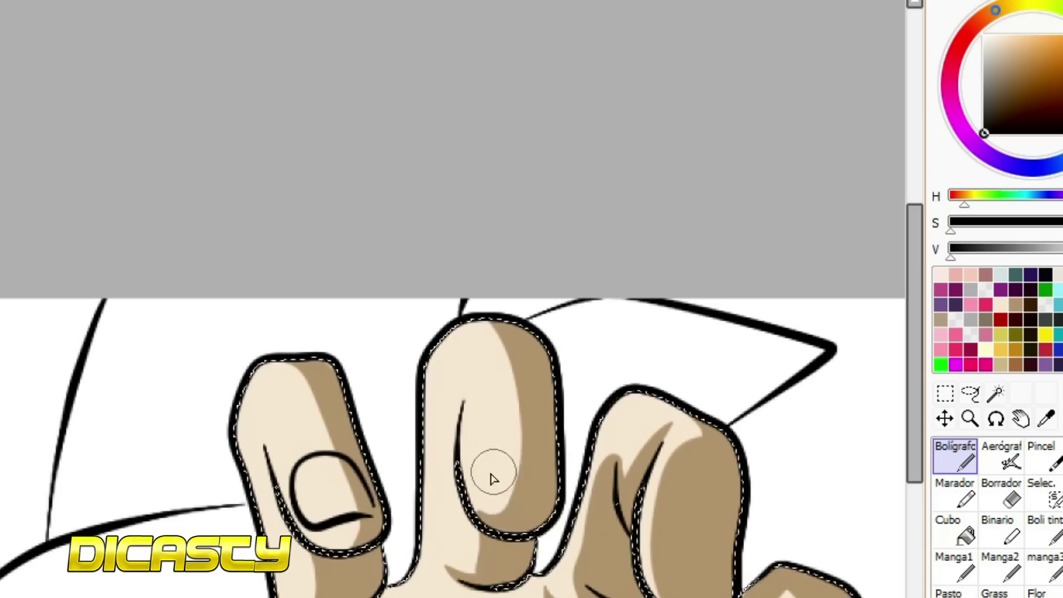
pyautogui.hotkey('ctrl', 'z')
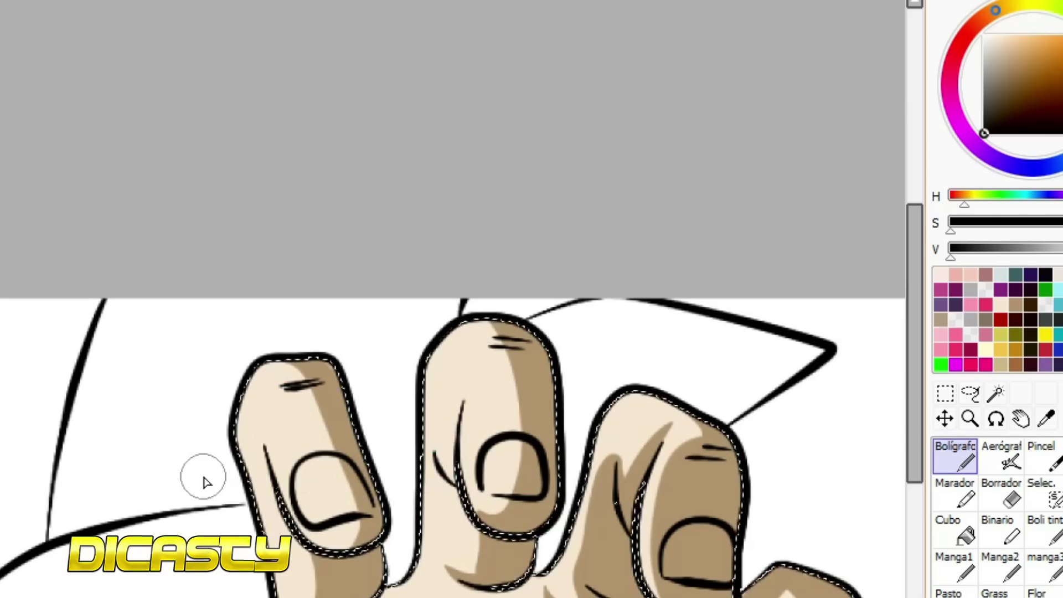
pyautogui.scroll(-3, 286, 485)
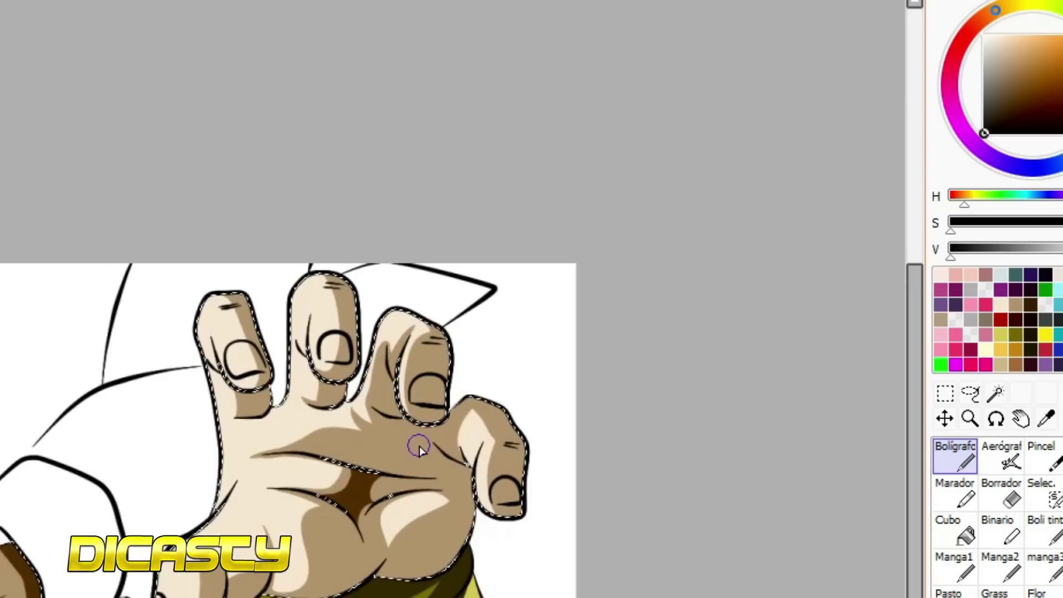
# Touch up the unpainted gaps beside the outlines of the palm, neck and ear with the sampled tan
pyautogui.scroll(2, 417, 443)
pyautogui.scroll(3, 653, 226)
pyautogui.keyDown('alt'); pyautogui.click(537, 348); pyautogui.keyUp('alt')
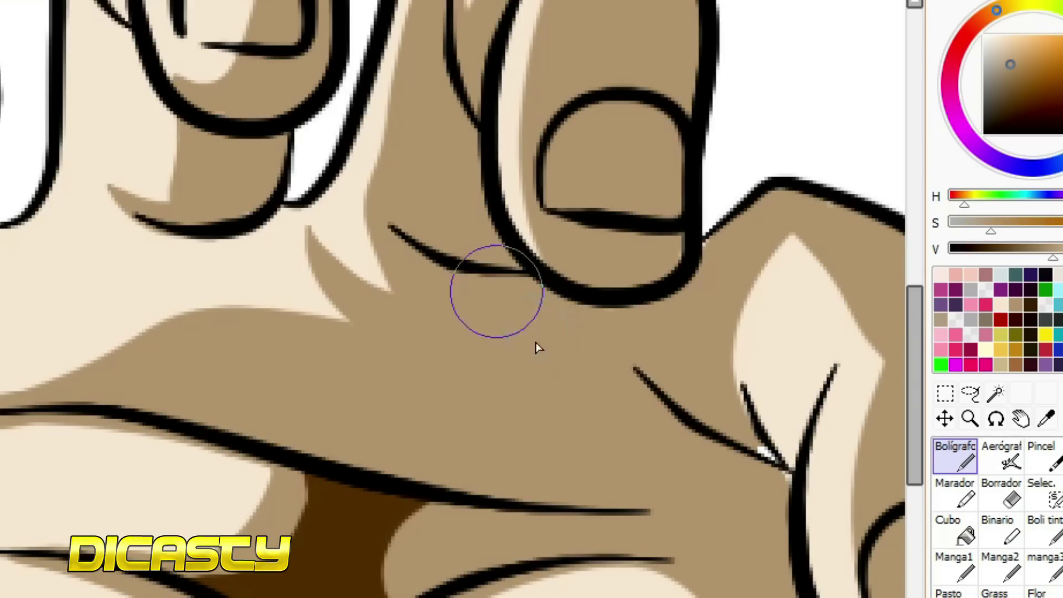
pyautogui.scroll(-3, 755, 512)
pyautogui.scroll(3, 505, 551)
pyautogui.scroll(-3, 367, 565)
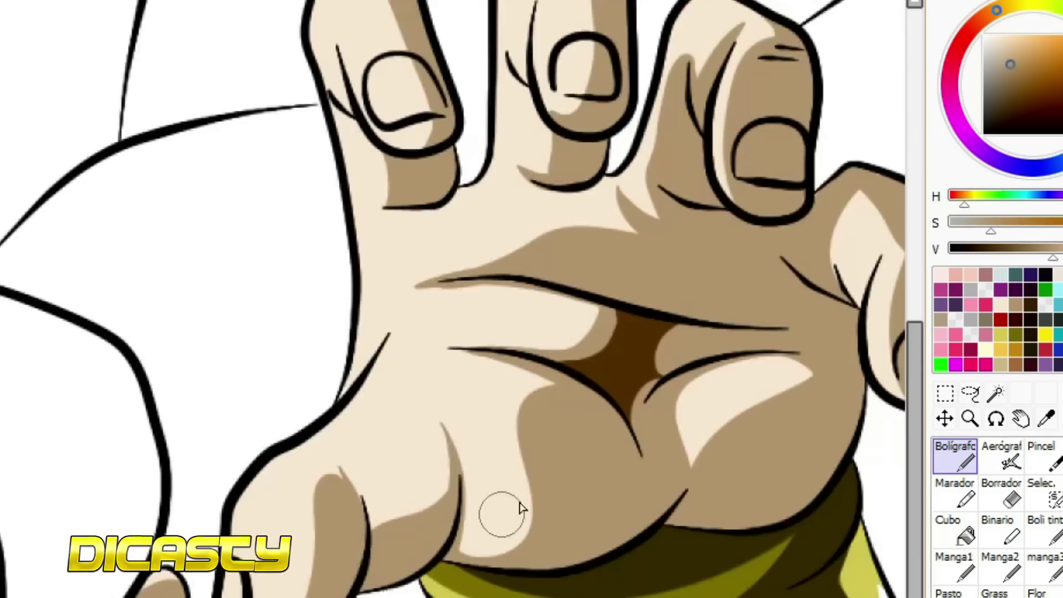
pyautogui.scroll(3, 517, 507)
pyautogui.scroll(3, 510, 394)
pyautogui.scroll(-4, 491, 247)
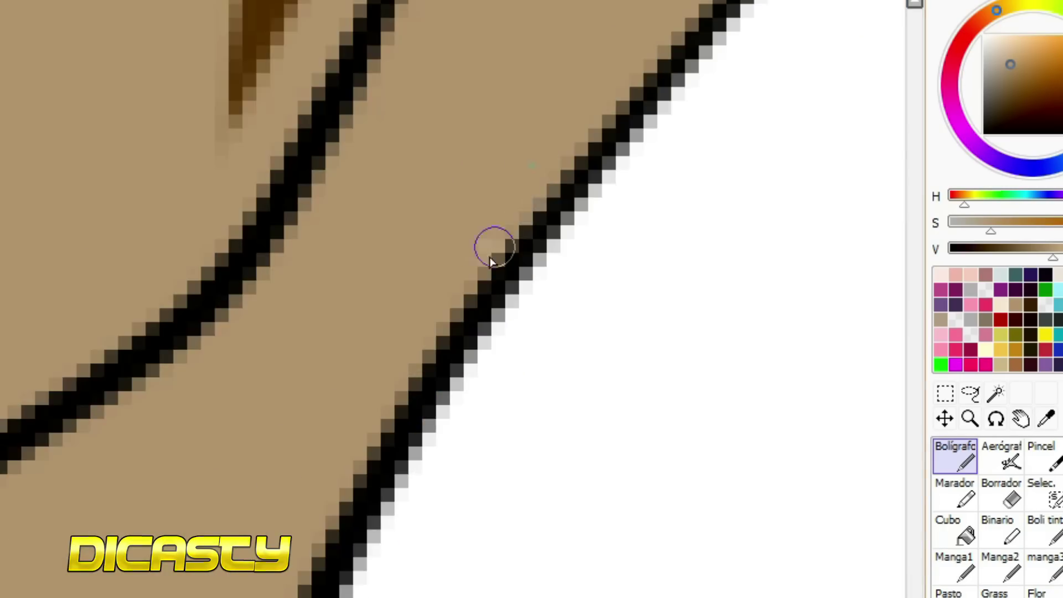
pyautogui.scroll(3, 716, 297)
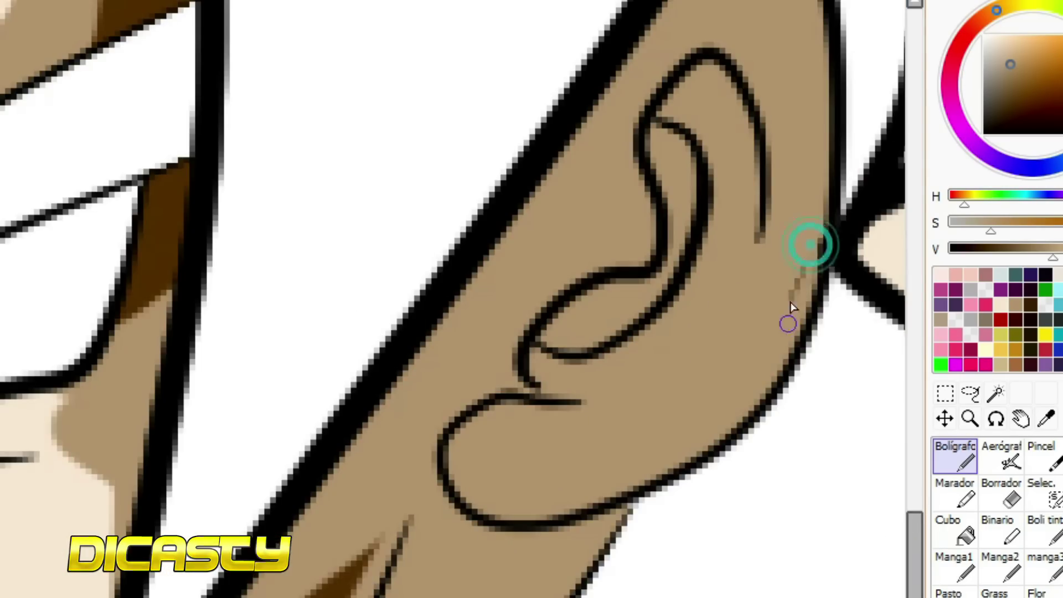
pyautogui.scroll(-3, 792, 308)
# Adjust the stroke pressure of the line art around the eyes and nose bridge with the Pressure tool
pyautogui.click(1001, 492)
pyautogui.scroll(3, 772, 443)
pyautogui.moveTo(649, 407); pyautogui.dragTo(620, 389)
pyautogui.scroll(-3, 868, 285)
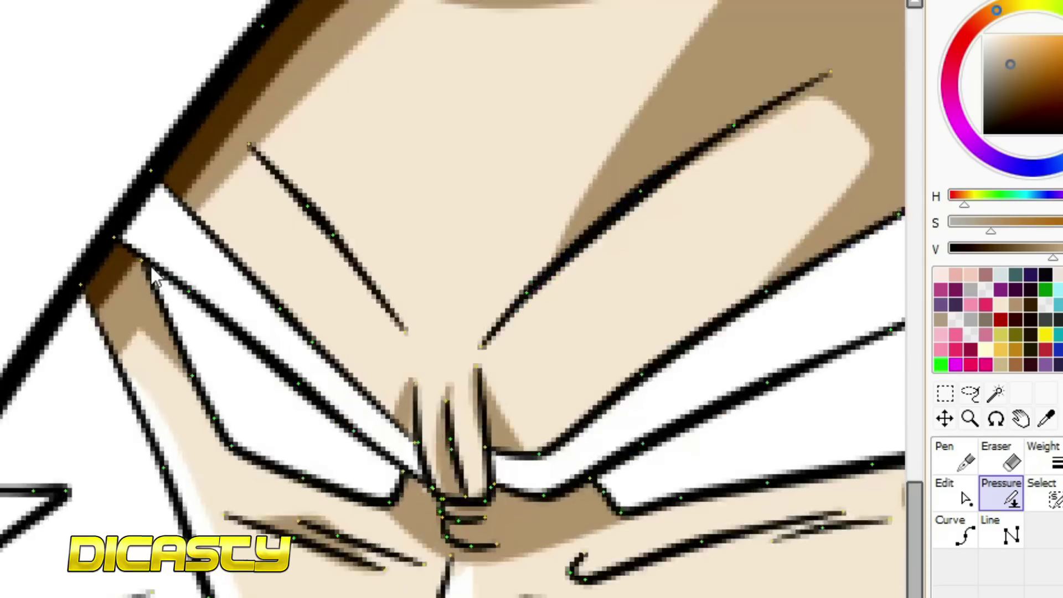
pyautogui.scroll(3, 154, 492)
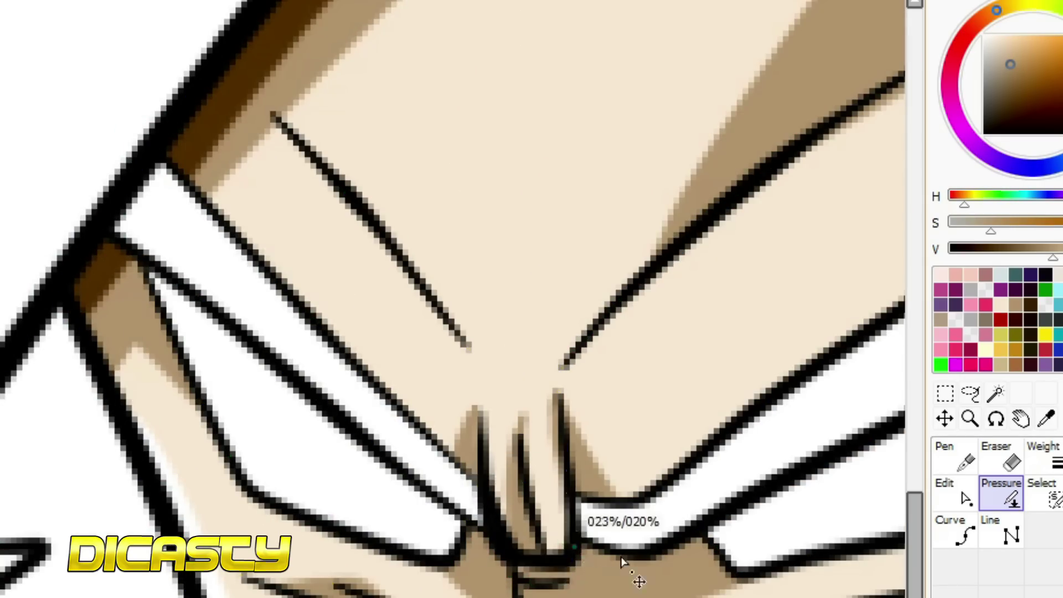
pyautogui.moveTo(621, 561); pyautogui.dragTo(623, 561)
pyautogui.scroll(-3, 622, 561)
# Select all the hair sections and the eyebrows, and fill them with red as the base color
pyautogui.scroll(3, 729, 357)
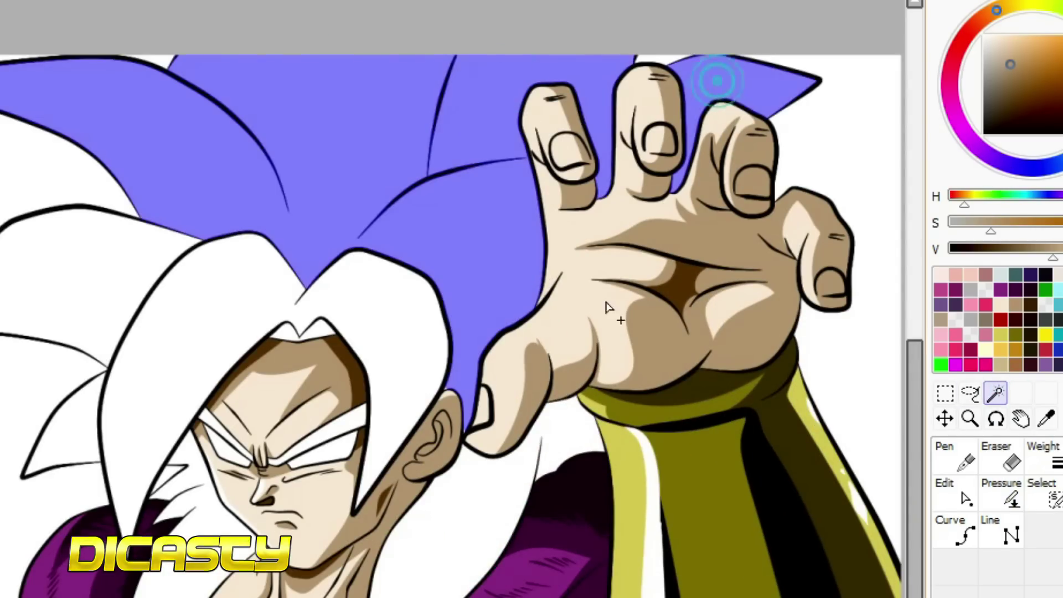
pyautogui.click(83, 277)
pyautogui.click(81, 437)
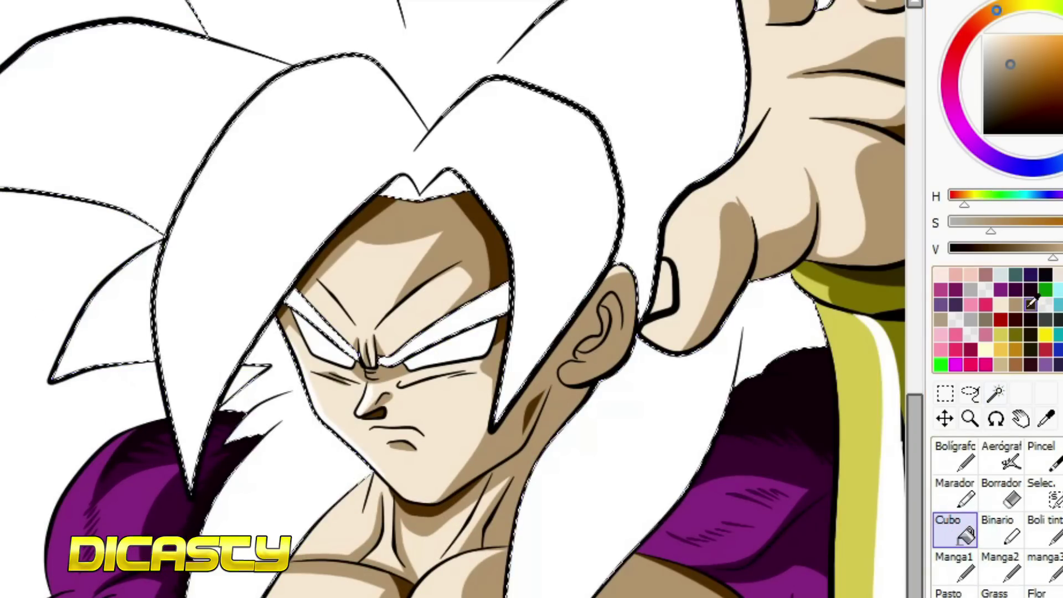
pyautogui.click(304, 457)
pyautogui.click(643, 455)
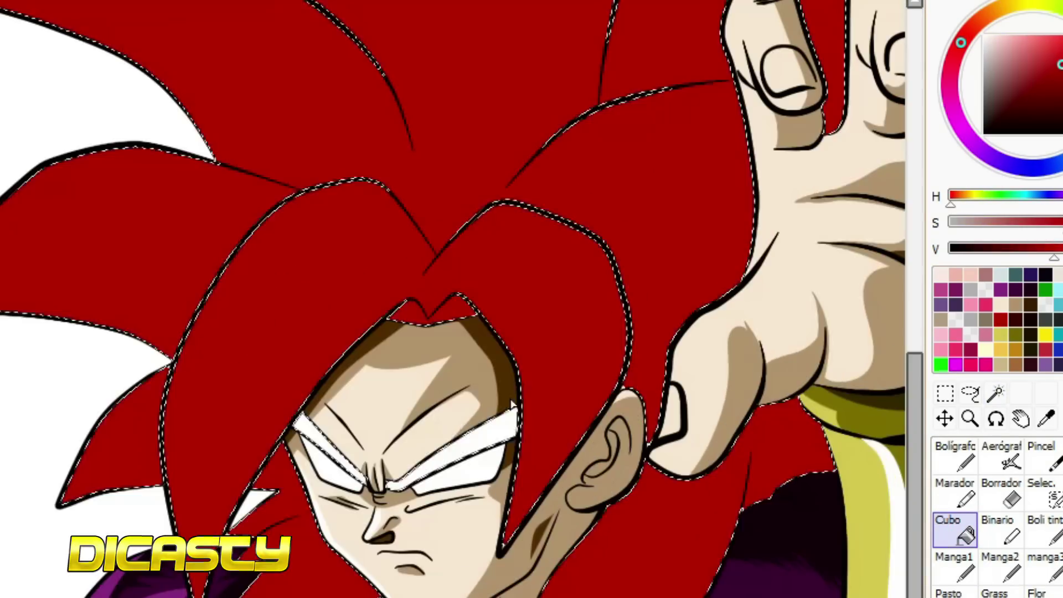
pyautogui.scroll(-1, 371, 448)
# Outline very dark red shadows inside the bang over the forehead's left side and on the hair strands beside the neck
pyautogui.click(948, 450)
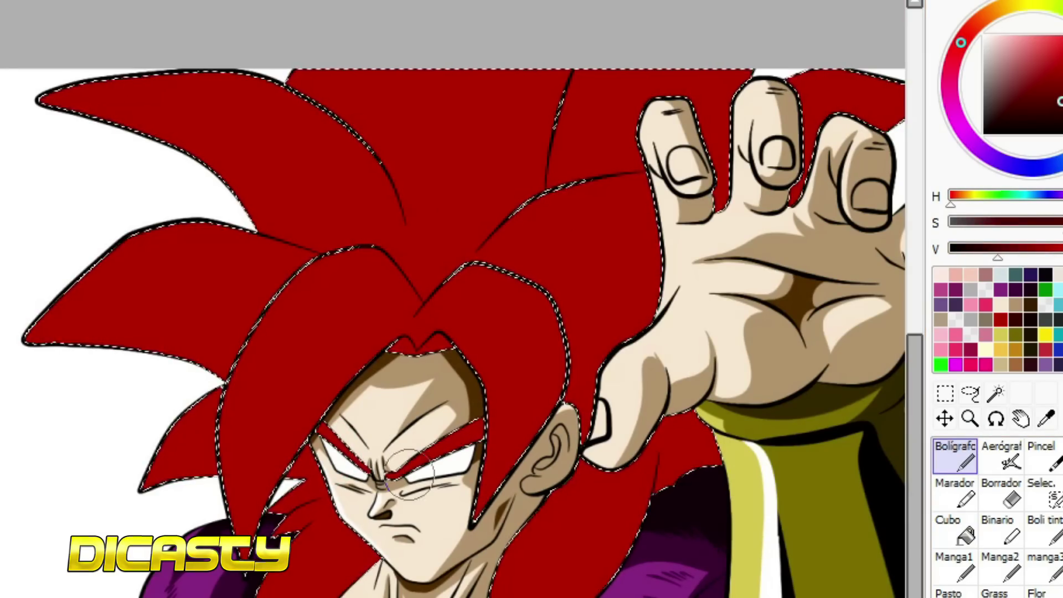
pyautogui.keyDown('alt'); pyautogui.click(423, 348); pyautogui.keyUp('alt')
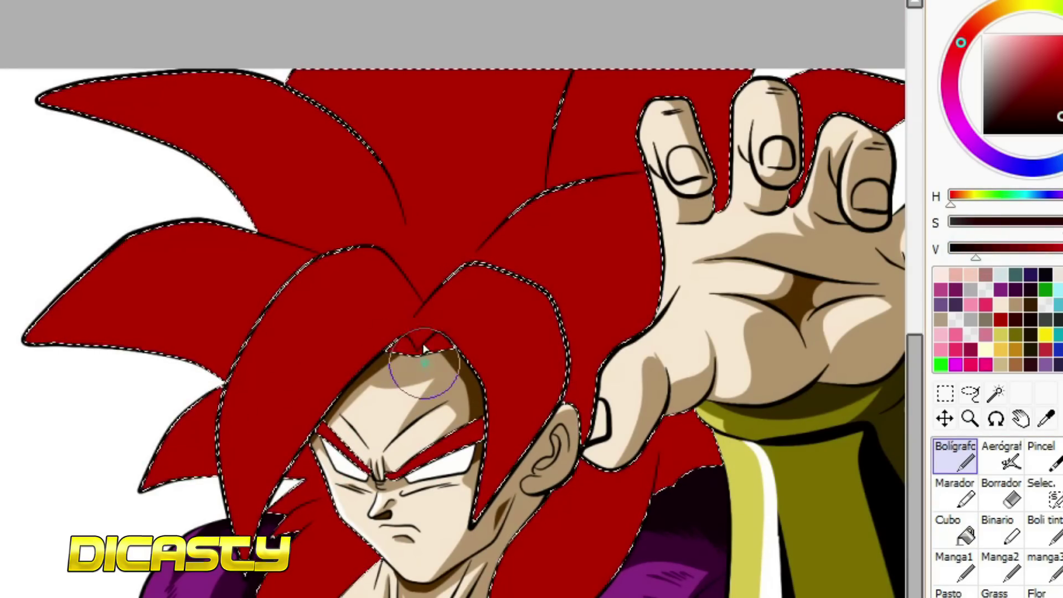
pyautogui.moveTo(407, 313); pyautogui.dragTo(277, 481)
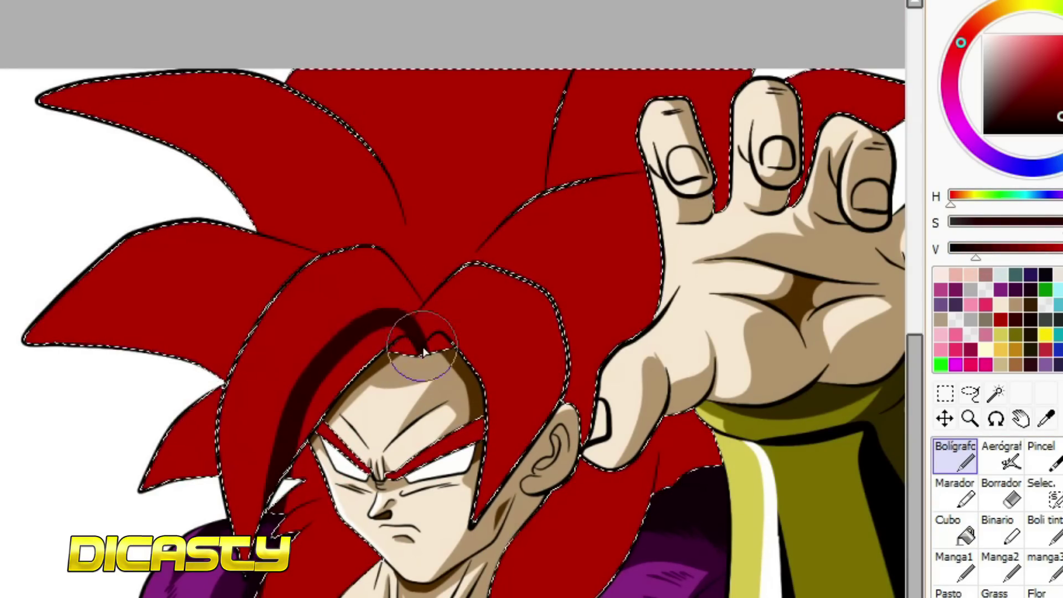
pyautogui.moveTo(423, 352); pyautogui.dragTo(266, 443)
pyautogui.moveTo(399, 310); pyautogui.dragTo(310, 581)
pyautogui.moveTo(377, 332); pyautogui.dragTo(344, 549)
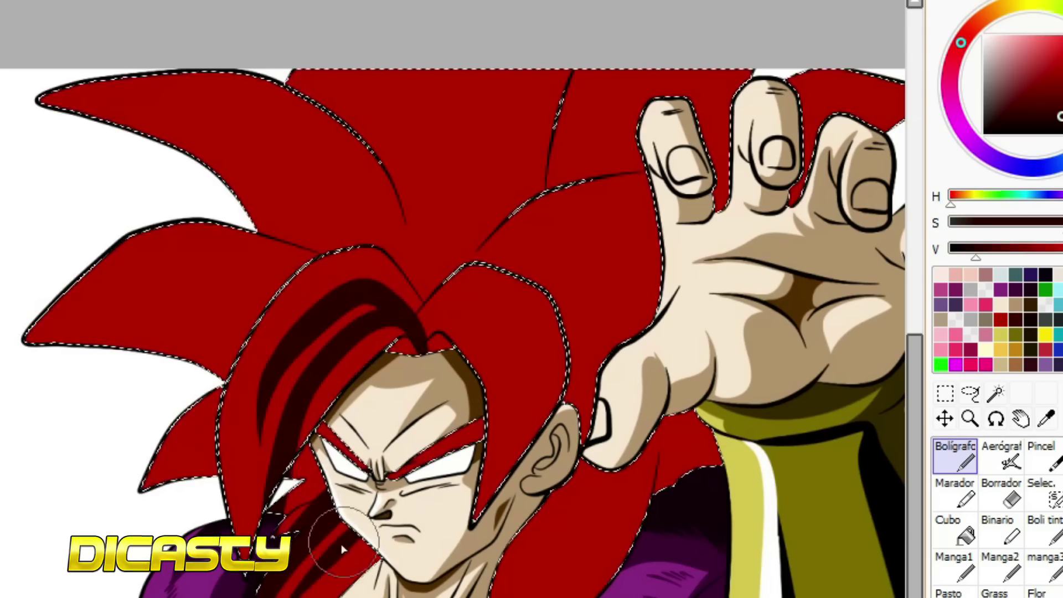
# Outline the shadow on the hair below the raised hand and fill the enclosed hair shadows with very dark red
pyautogui.moveTo(586, 463)
pyautogui.mouseDown()
pyautogui.moveTo(570, 510)
pyautogui.moveTo(614, 498)
pyautogui.mouseUp()
pyautogui.click(955, 529)
pyautogui.click(631, 487)
pyautogui.click(304, 488)
pyautogui.hotkey('ctrl', 'z')
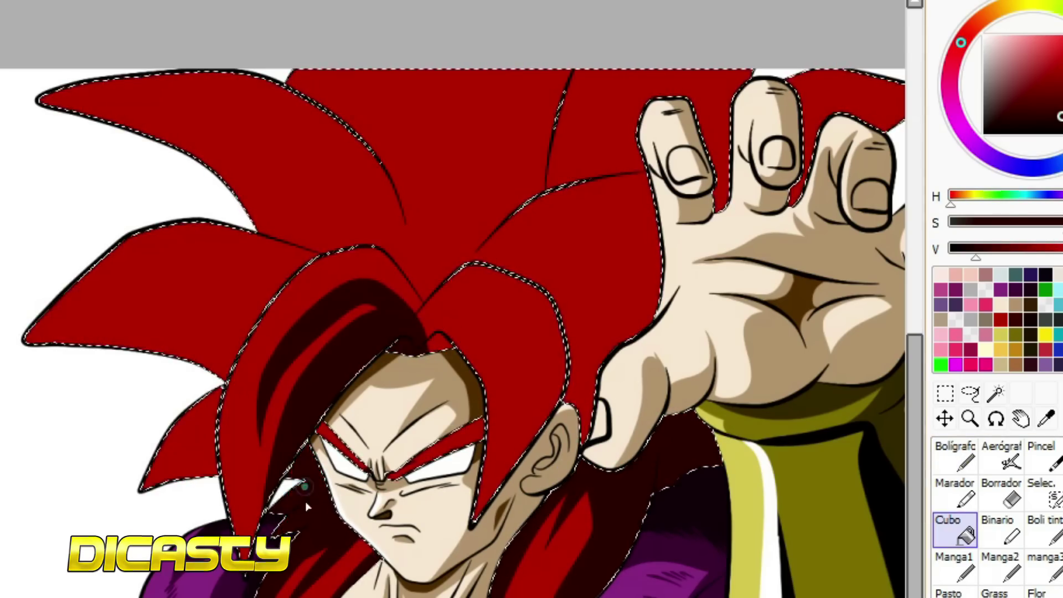
# Outline and fill a very dark red shadow on the bang beside the ear, and fill the eyebrows with it
pyautogui.press('n')
pyautogui.scroll(3, 388, 454)
pyautogui.moveTo(464, 416); pyautogui.dragTo(470, 454)
pyautogui.press('g')
pyautogui.click(476, 454)
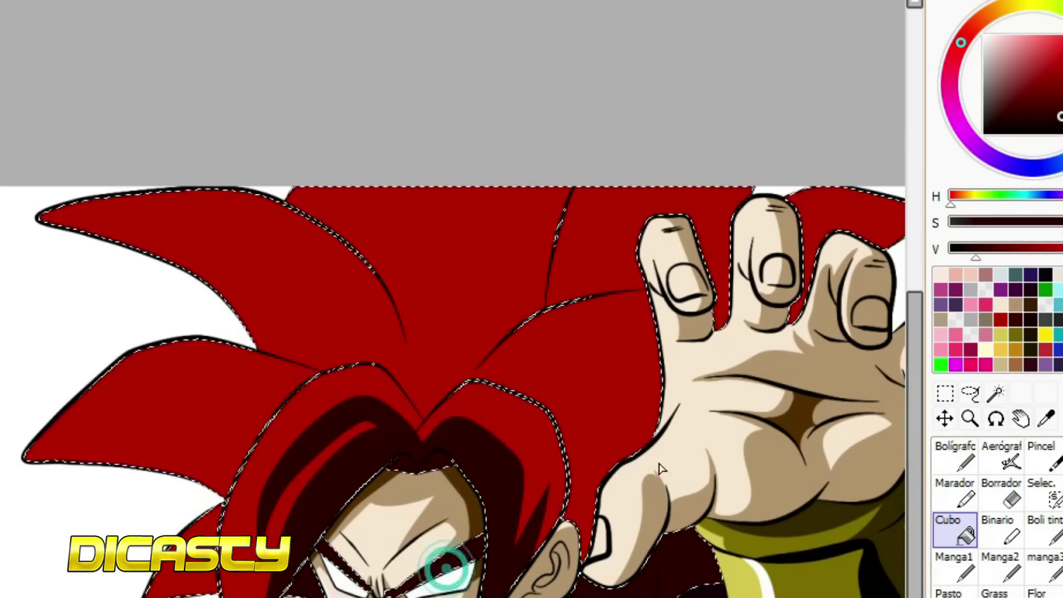
# Outline and fill a very dark red shadow along the upper edge of the topmost left hair spike
pyautogui.press('n')
pyautogui.moveTo(50, 213)
pyautogui.mouseDown()
pyautogui.moveTo(304, 280)
pyautogui.moveTo(55, 216)
pyautogui.mouseUp()
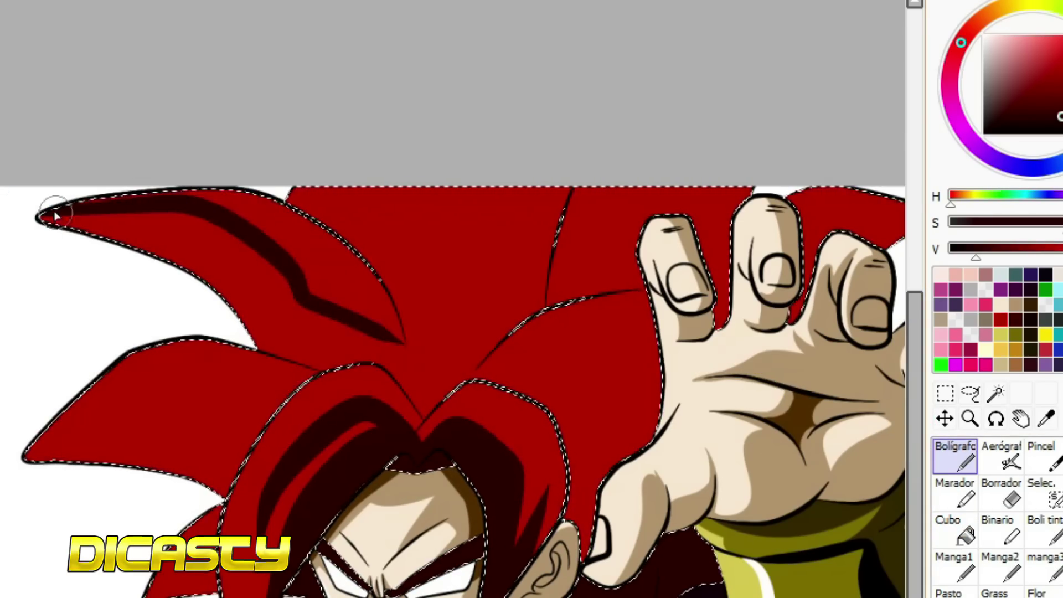
pyautogui.moveTo(219, 198)
pyautogui.mouseDown()
pyautogui.moveTo(398, 338)
pyautogui.moveTo(411, 303)
pyautogui.mouseUp()
pyautogui.press('g')
pyautogui.click(304, 275)
# Refine the topmost left spike's shadow edge with the base red and add a thin dark streak beneath it
pyautogui.press('n')
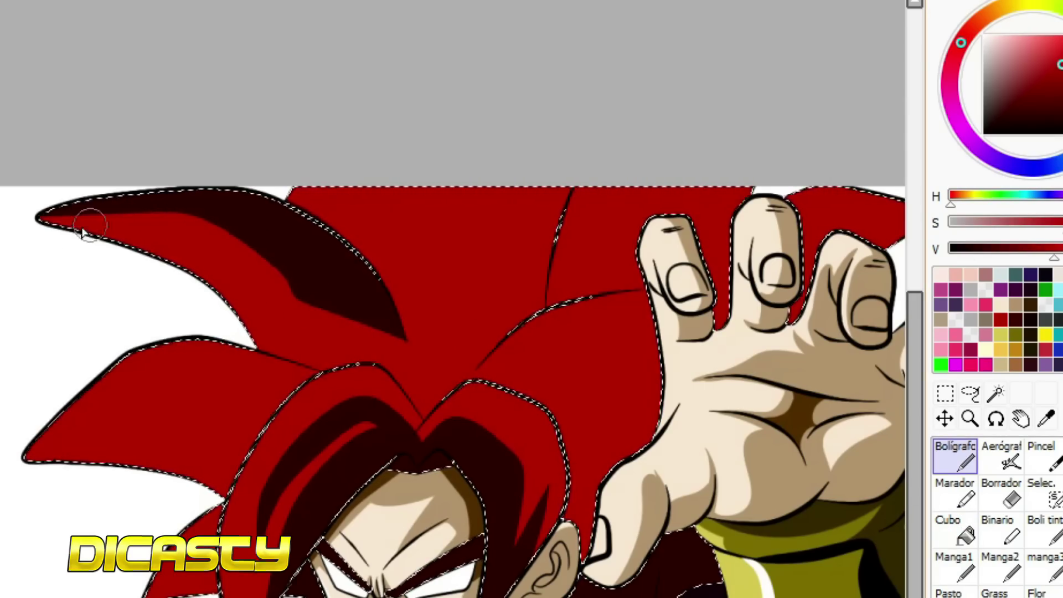
pyautogui.keyDown('alt'); pyautogui.click(287, 272); pyautogui.keyUp('alt')
pyautogui.moveTo(48, 209); pyautogui.dragTo(147, 204)
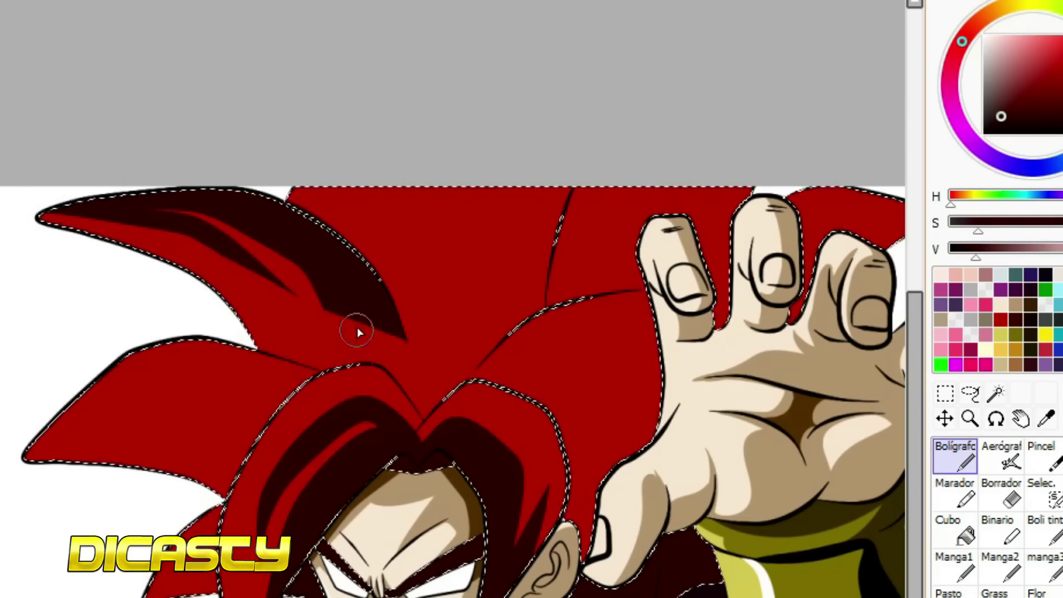
# Draw very dark red shadow outlines in the central upper hair section and try to fill between them
pyautogui.scroll(2, 313, 297)
pyautogui.moveTo(315, 147); pyautogui.dragTo(384, 419)
pyautogui.moveTo(483, 453)
pyautogui.mouseDown()
pyautogui.moveTo(527, 511)
pyautogui.moveTo(498, 380)
pyautogui.moveTo(534, 546)
pyautogui.mouseUp()
pyautogui.click(954, 530)
pyautogui.click(491, 410)
pyautogui.hotkey('ctrl', 'z')
# Outline and fill a very dark red shadow in the central upper hair section, leaving tapered base red strands
pyautogui.press('b')
pyautogui.click(412, 374)
pyautogui.moveTo(553, 347); pyautogui.dragTo(289, 457)
pyautogui.press('n')
pyautogui.moveTo(114, 316); pyautogui.dragTo(191, 180)
pyautogui.moveTo(403, 95)
pyautogui.mouseDown()
pyautogui.moveTo(285, 423)
pyautogui.moveTo(459, 166)
pyautogui.moveTo(448, 459)
pyautogui.mouseUp()
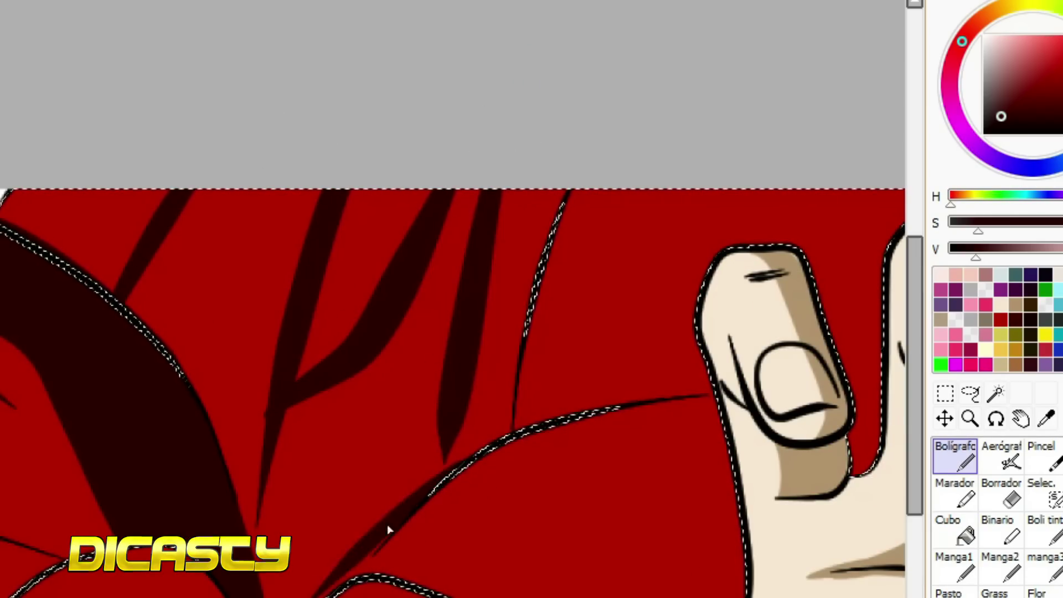
pyautogui.moveTo(500, 134); pyautogui.dragTo(446, 439)
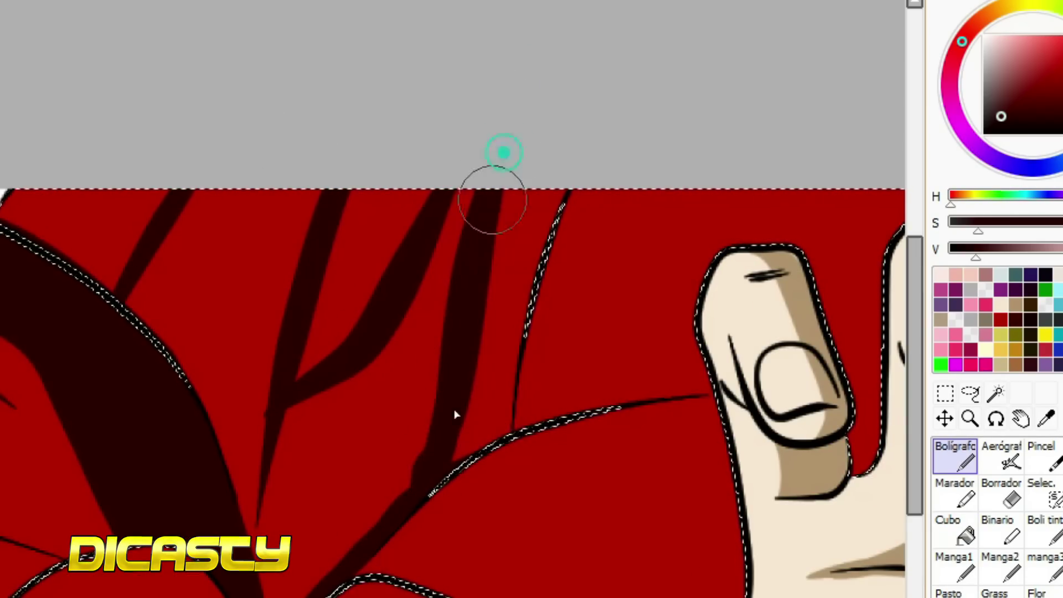
pyautogui.press('b')
pyautogui.click(416, 489)
pyautogui.press('n')
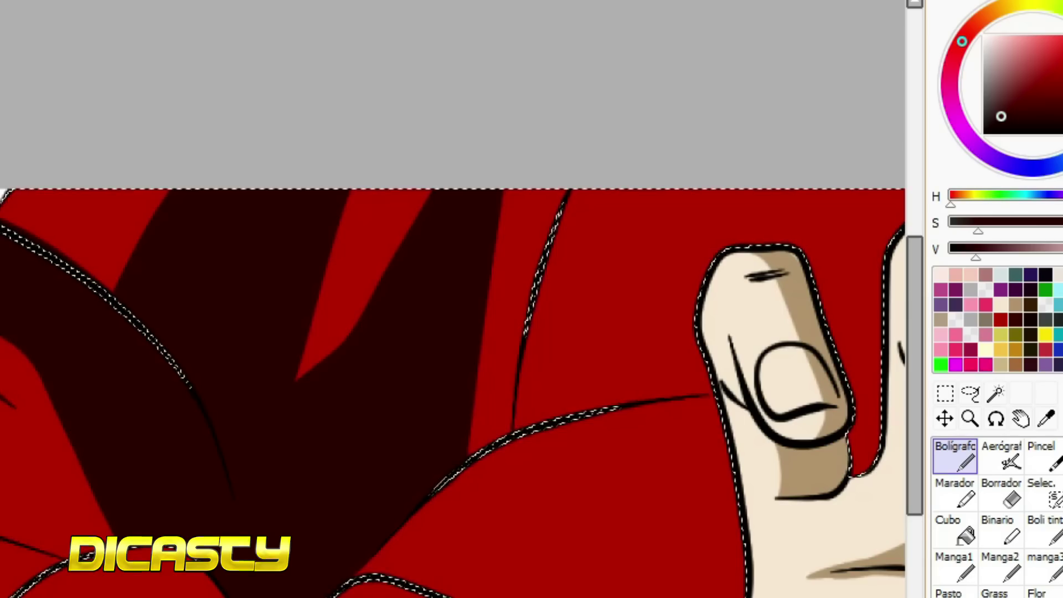
# Touch up the hair parting with the base red, and outline and fill a very dark red shadow on the section beside the palm
pyautogui.keyDown('alt'); pyautogui.click(260, 594); pyautogui.keyUp('alt')
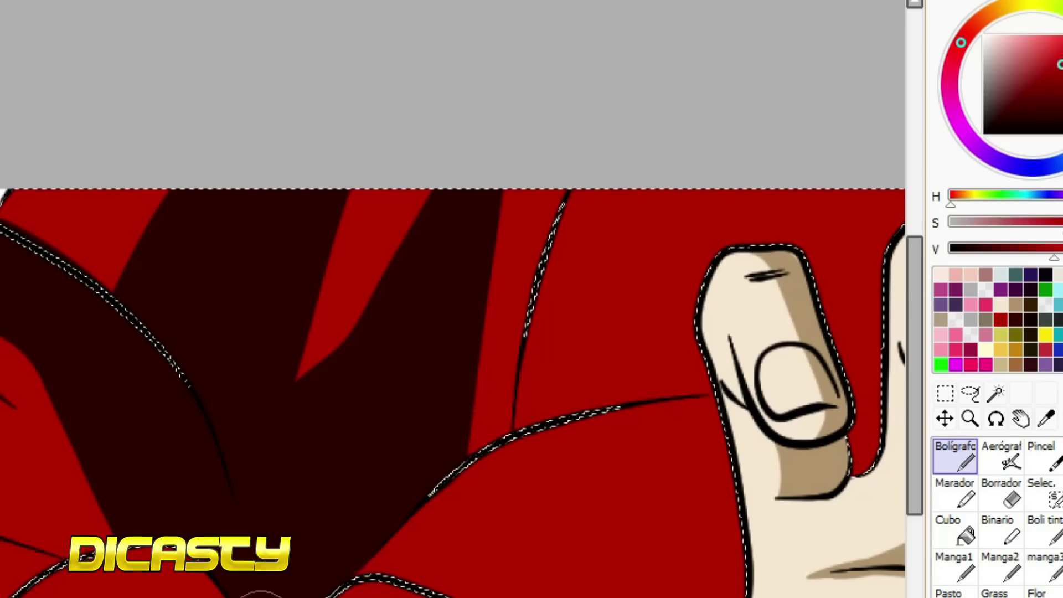
pyautogui.moveTo(361, 581); pyautogui.dragTo(150, 581)
pyautogui.moveTo(831, 385)
pyautogui.mouseDown()
pyautogui.moveTo(323, 441)
pyautogui.moveTo(216, 493)
pyautogui.mouseUp()
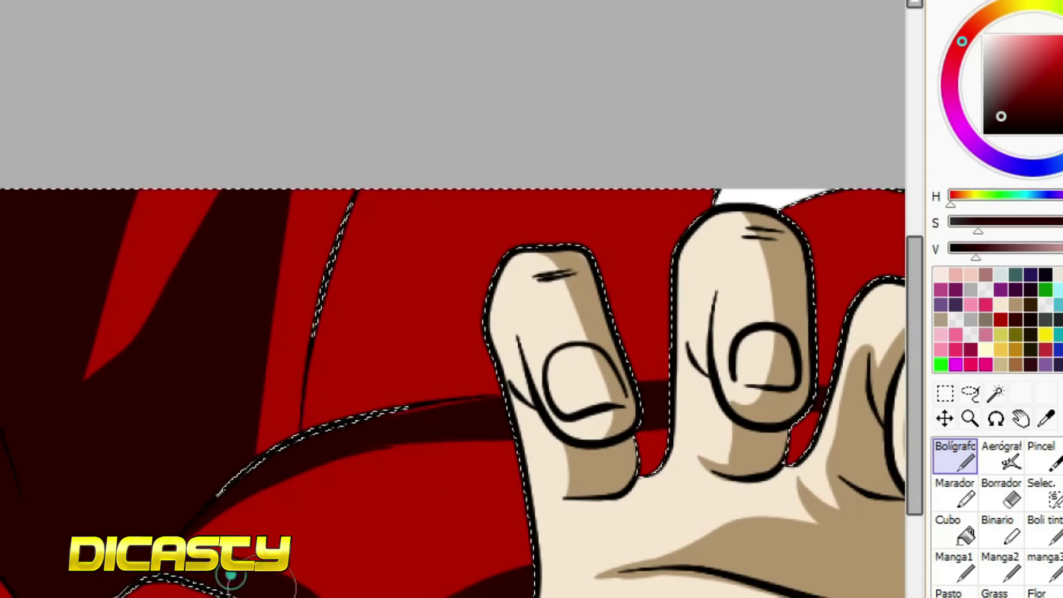
pyautogui.click(961, 536)
pyautogui.click(361, 443)
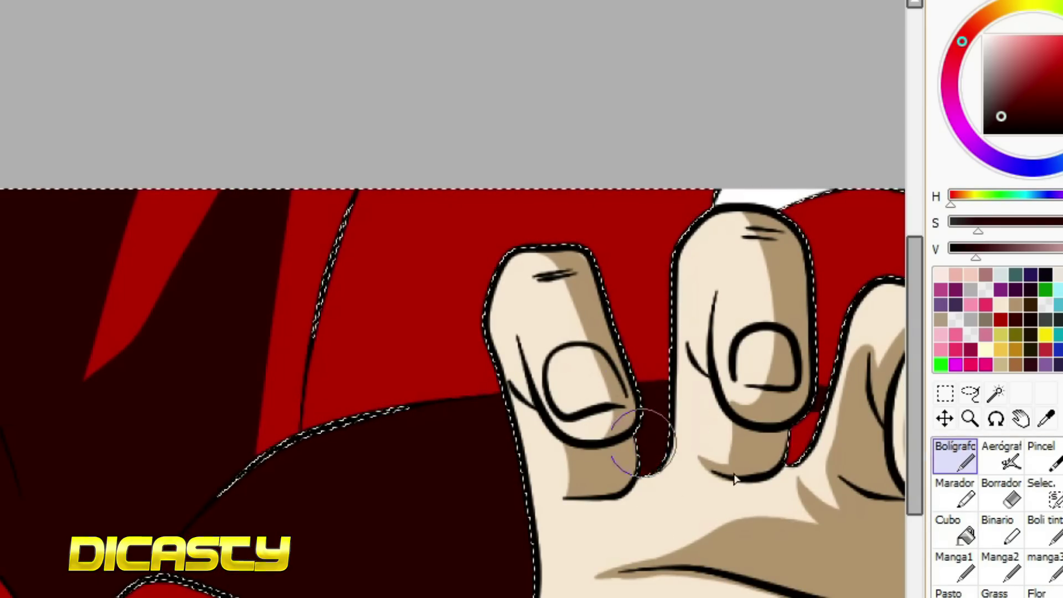
# Draw and fill very dark red shadows on the hair behind the fingers and on the far right spike
pyautogui.hscroll(-3, 453, 393)
pyautogui.moveTo(861, 251); pyautogui.dragTo(726, 271)
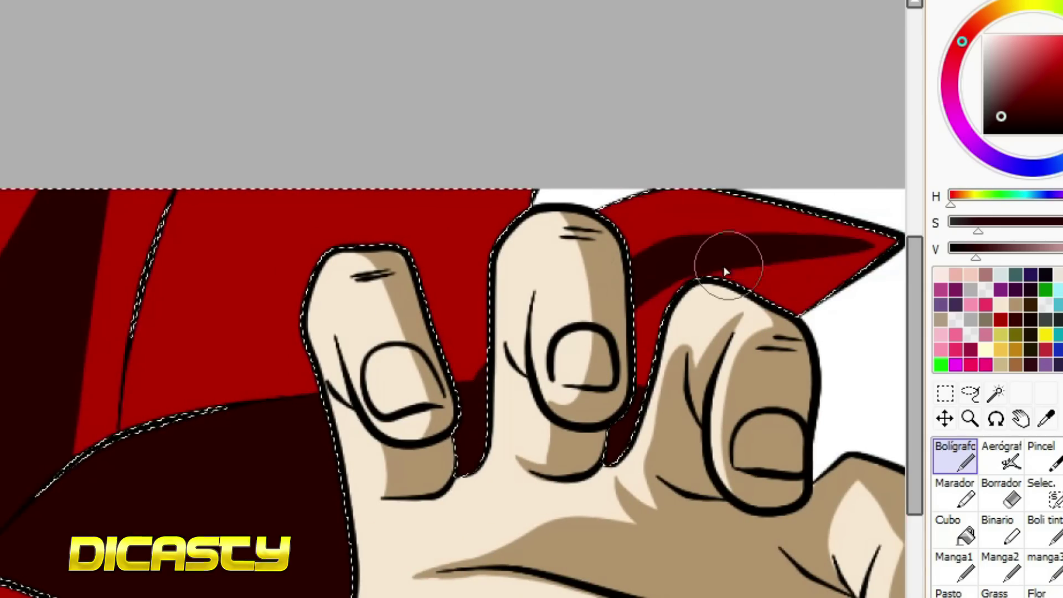
pyautogui.moveTo(177, 423); pyautogui.dragTo(238, 191)
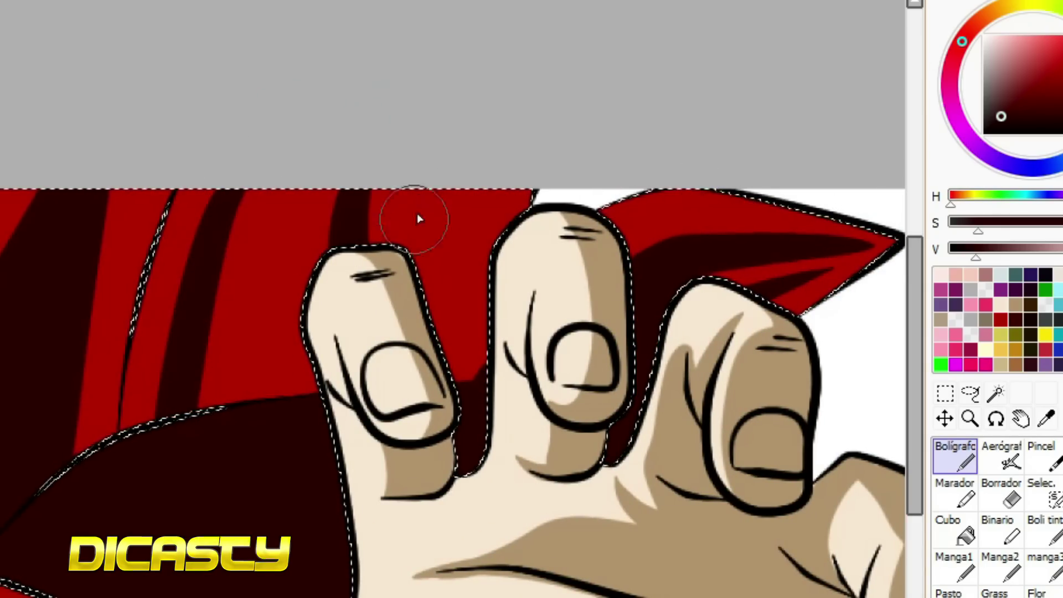
pyautogui.moveTo(470, 238); pyautogui.dragTo(477, 382)
pyautogui.click(254, 363)
pyautogui.scroll(-3, 254, 363)
pyautogui.scroll(3, 279, 521)
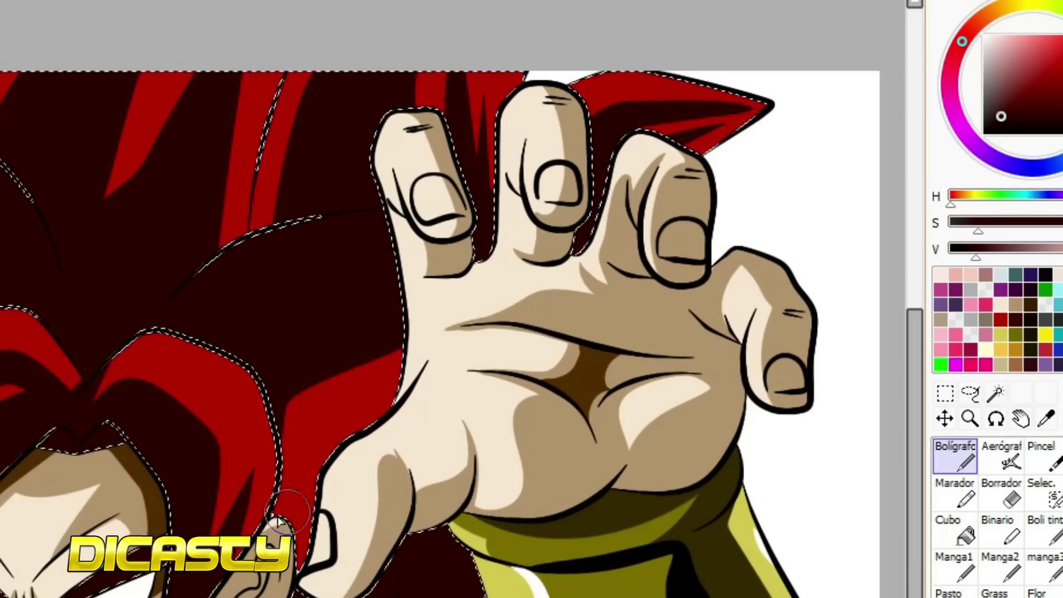
# Shape the shadow above the thumb with a dark streak and paint base red strands across the dark section beside the palm
pyautogui.moveTo(285, 448); pyautogui.dragTo(401, 351)
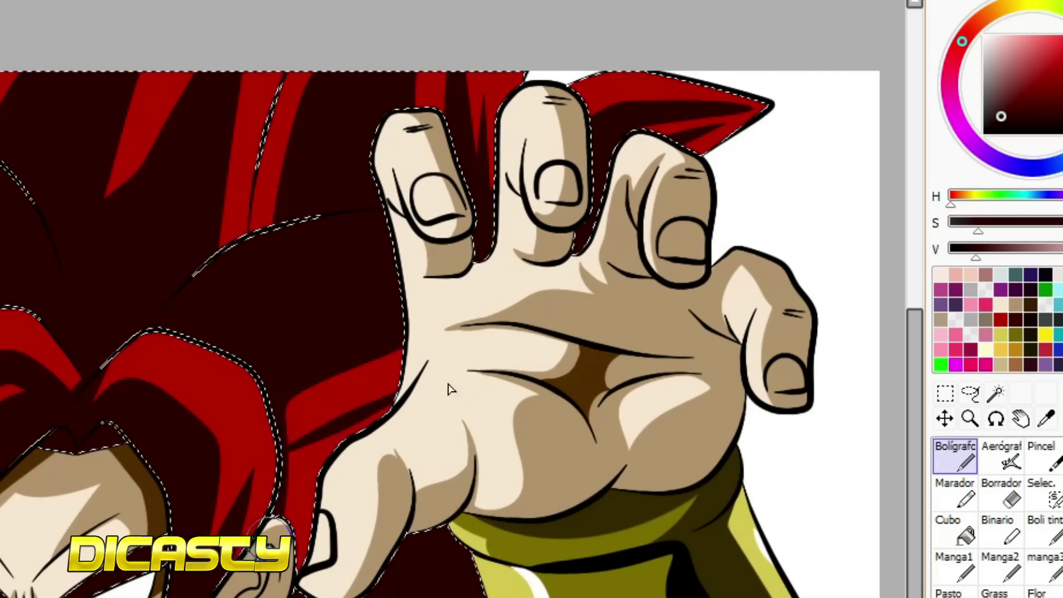
pyautogui.keyDown('alt'); pyautogui.click(337, 336); pyautogui.keyUp('alt')
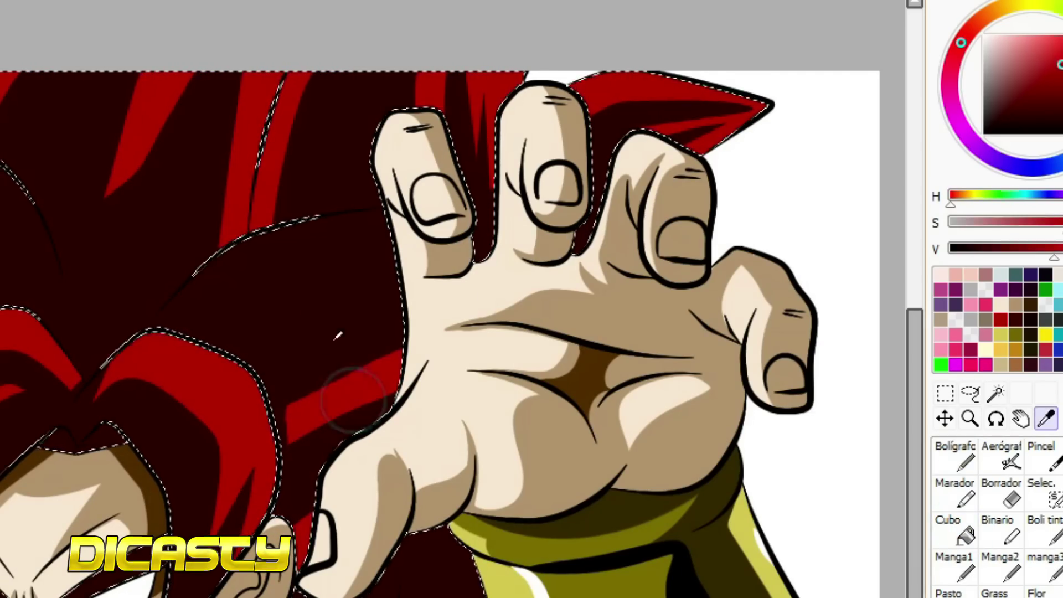
pyautogui.press('alt')
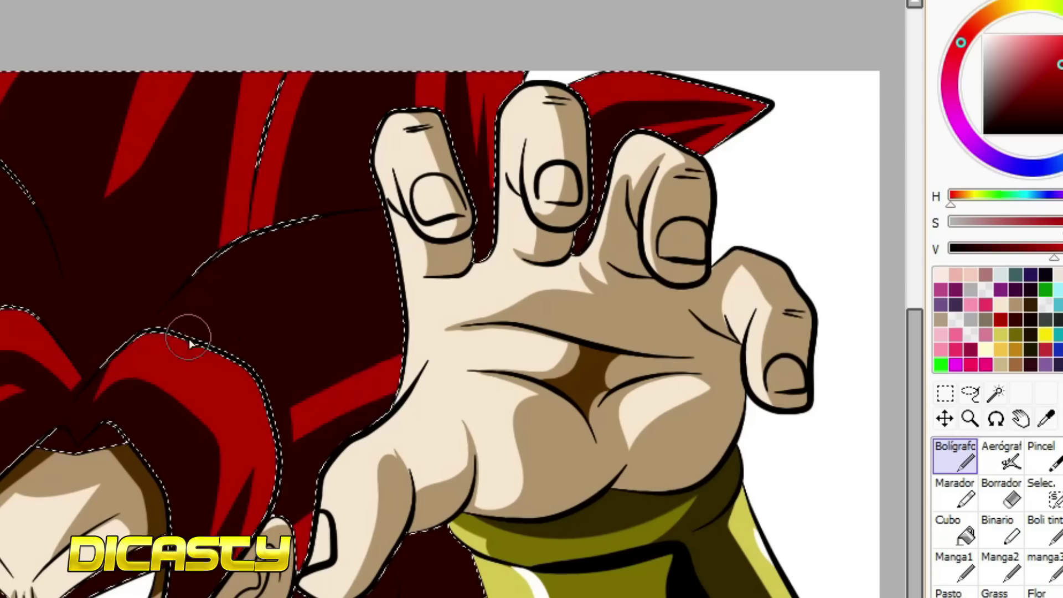
pyautogui.moveTo(215, 327); pyautogui.dragTo(395, 249)
pyautogui.moveTo(222, 410); pyautogui.dragTo(404, 299)
pyautogui.moveTo(271, 324); pyautogui.dragTo(402, 264)
# Pick the very dark red again and refine the edges of the red strands beside the palm
pyautogui.press('alt')
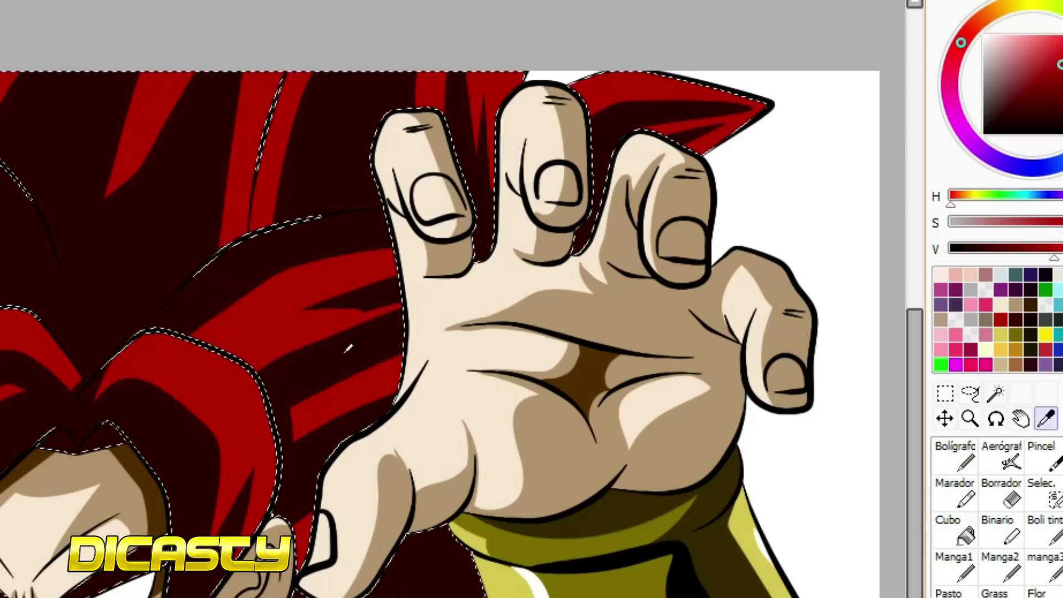
pyautogui.keyDown('alt'); pyautogui.click(348, 347); pyautogui.keyUp('alt')
pyautogui.moveTo(243, 421); pyautogui.dragTo(373, 301)
pyautogui.moveTo(399, 194); pyautogui.dragTo(382, 326)
# Outline and fill a very dark red shadow on the middle left hair spike, leaving a small base red patch inside
pyautogui.scroll(-2, 376, 326)
pyautogui.scroll(5, 601, 287)
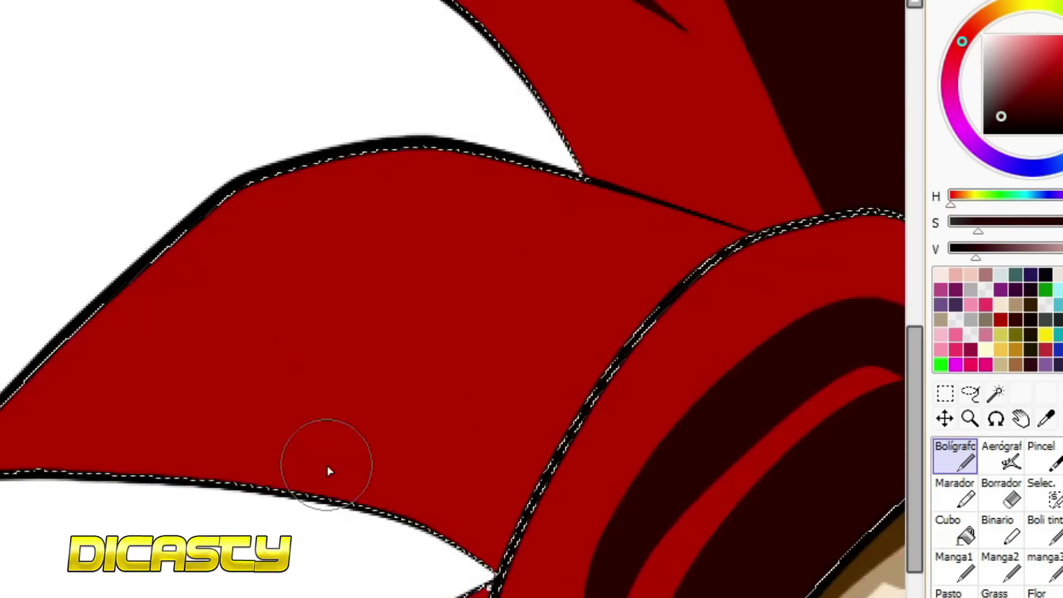
pyautogui.scroll(-1, 328, 471)
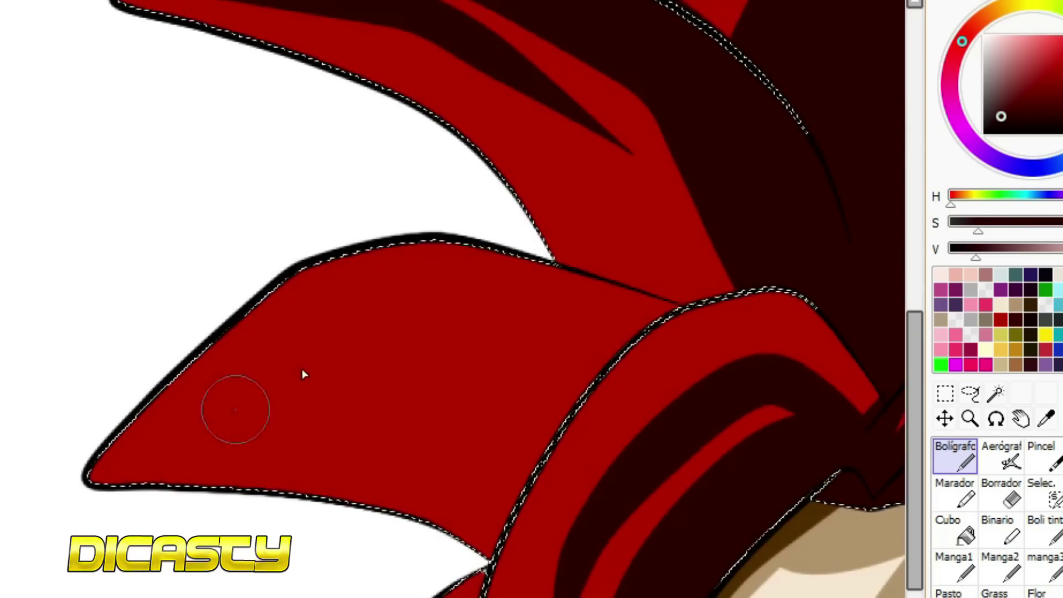
pyautogui.moveTo(235, 408); pyautogui.dragTo(587, 366)
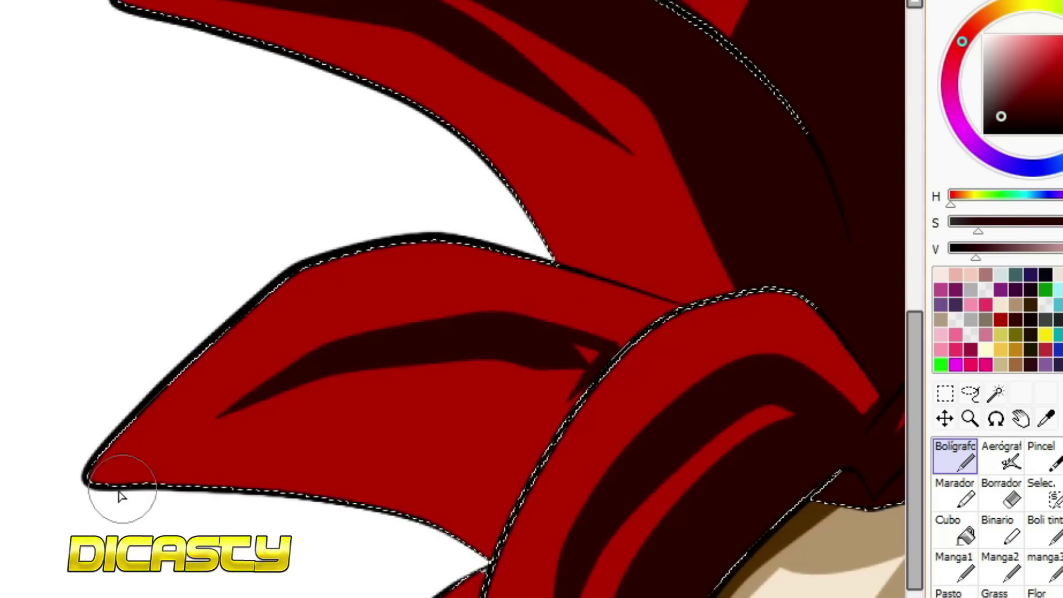
pyautogui.moveTo(122, 497); pyautogui.dragTo(541, 457)
pyautogui.moveTo(379, 356); pyautogui.dragTo(454, 432)
pyautogui.moveTo(526, 452); pyautogui.dragTo(493, 555)
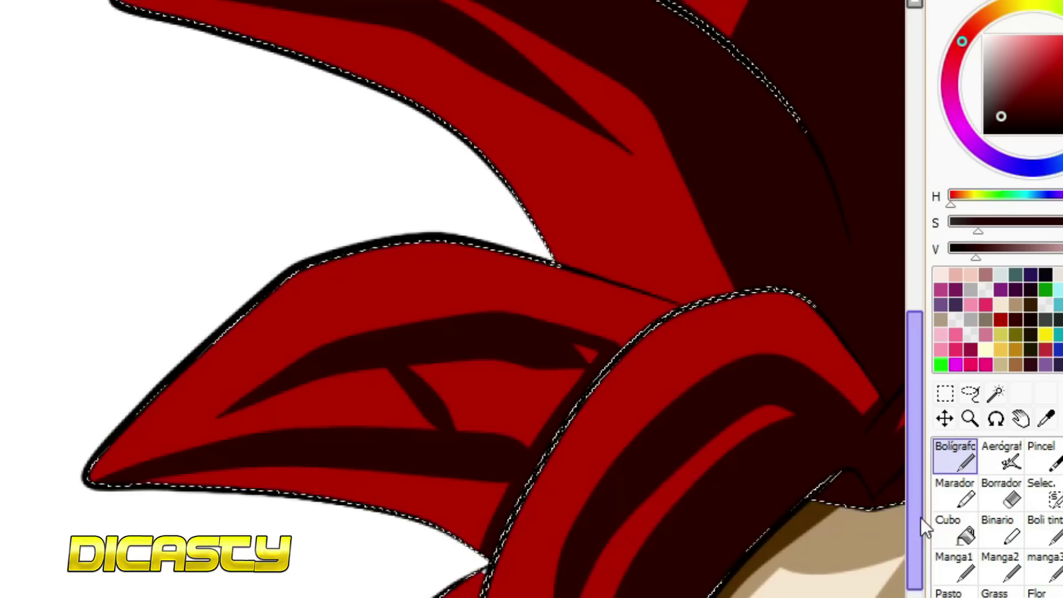
pyautogui.click(948, 529)
pyautogui.click(476, 477)
pyautogui.click(515, 416)
pyautogui.press('n')
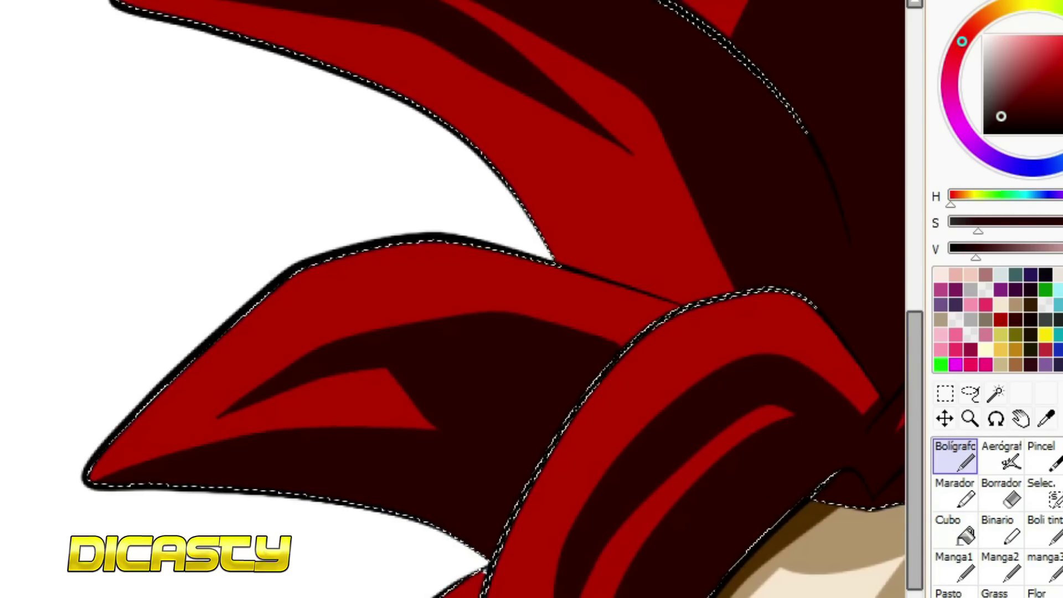
# Choose a brighter red and paint highlight streaks on both bangs and the strands beside the hand
pyautogui.scroll(-5, 380, 576)
pyautogui.scroll(4, 380, 576)
pyautogui.press('alt')
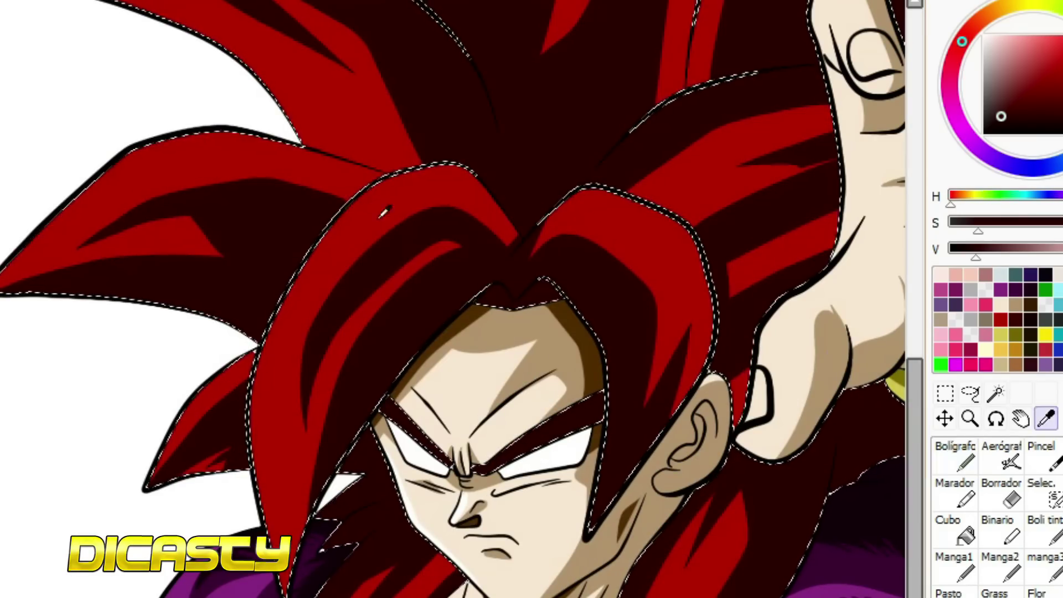
pyautogui.click(1057, 36)
pyautogui.moveTo(491, 215); pyautogui.dragTo(271, 421)
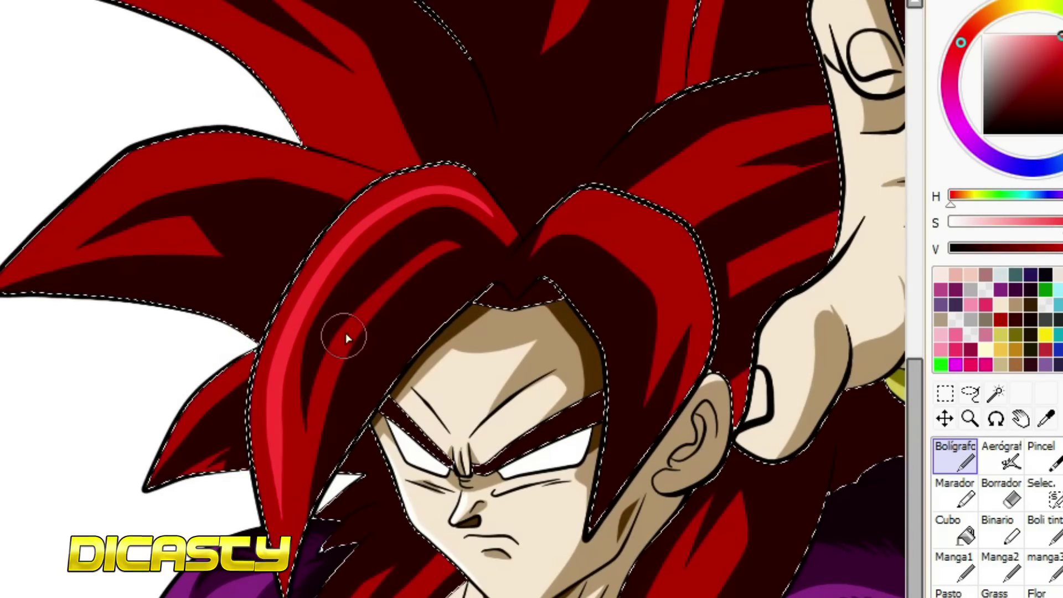
pyautogui.moveTo(374, 304); pyautogui.dragTo(324, 382)
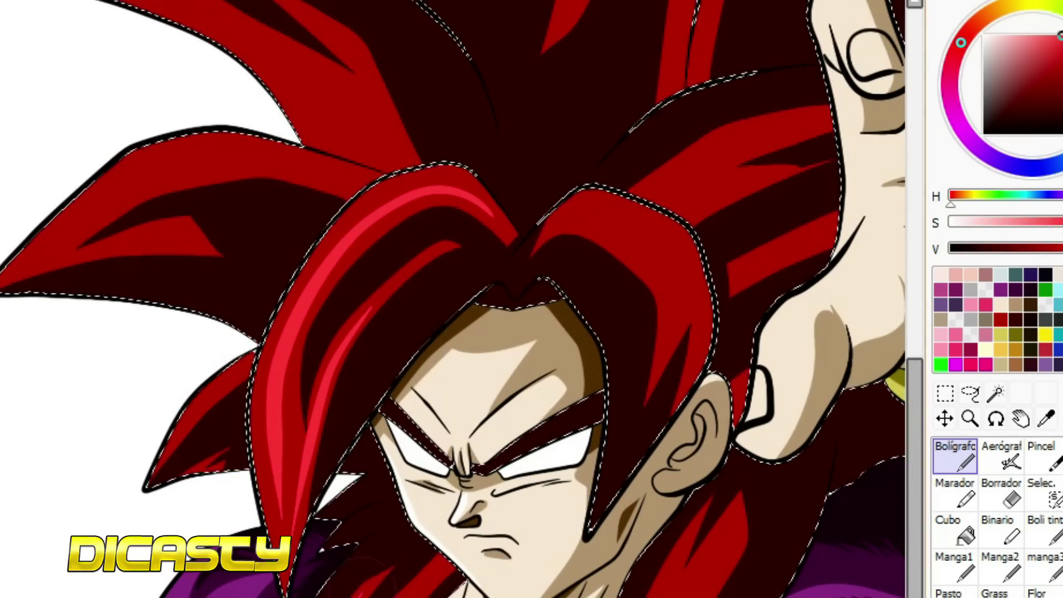
pyautogui.moveTo(532, 250)
pyautogui.mouseDown()
pyautogui.moveTo(636, 244)
pyautogui.moveTo(688, 268)
pyautogui.mouseUp()
pyautogui.moveTo(825, 111); pyautogui.dragTo(641, 190)
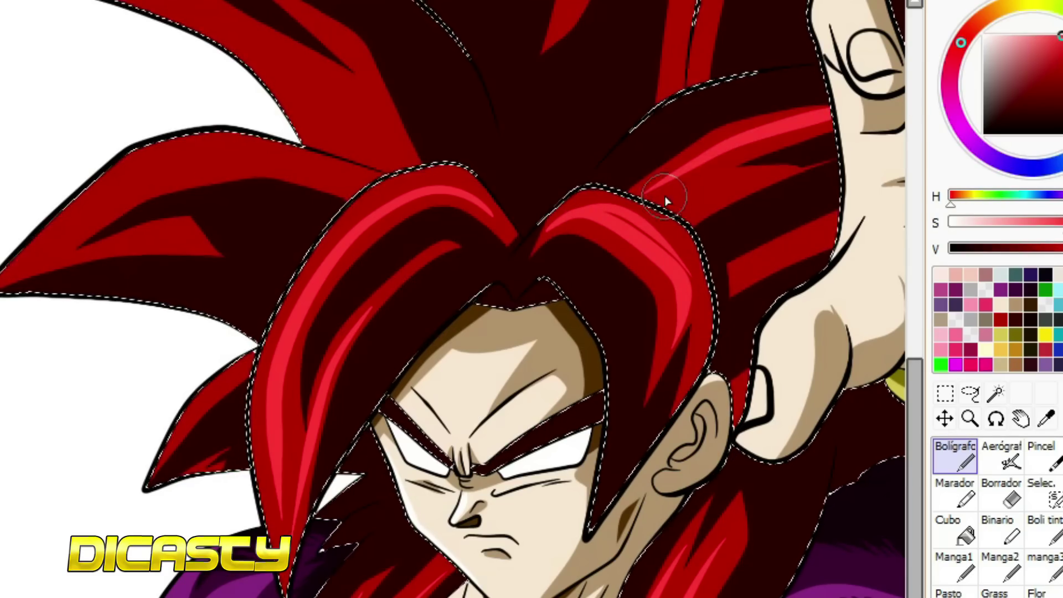
# Paint bright red highlights along the left spikes, the upper central strands and the hair behind the fingers
pyautogui.scroll(5, 743, 268)
pyautogui.moveTo(33, 437); pyautogui.dragTo(349, 368)
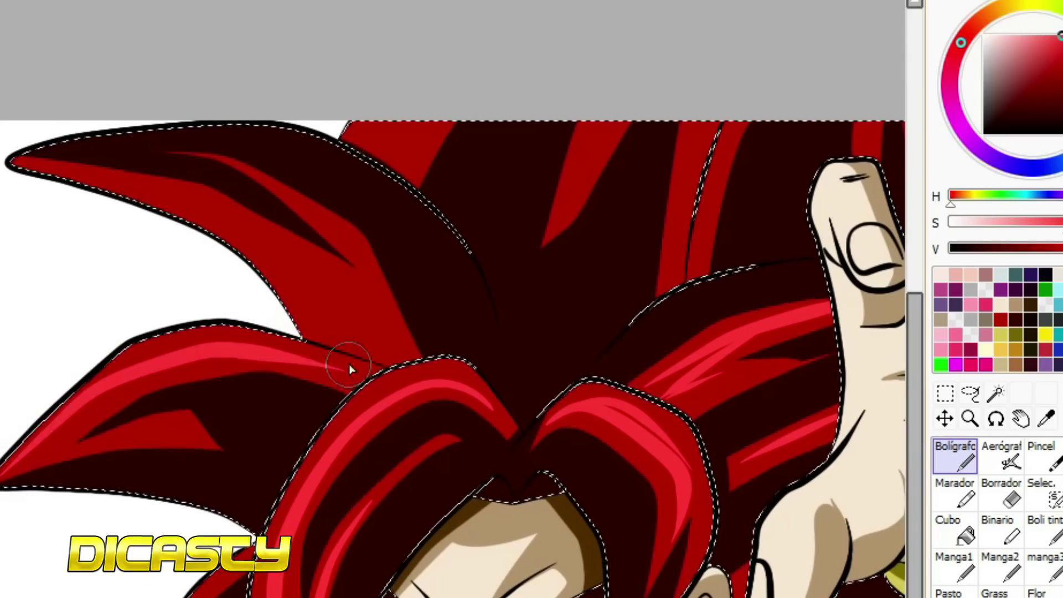
pyautogui.moveTo(85, 434)
pyautogui.mouseDown()
pyautogui.moveTo(261, 351)
pyautogui.moveTo(259, 366)
pyautogui.mouseUp()
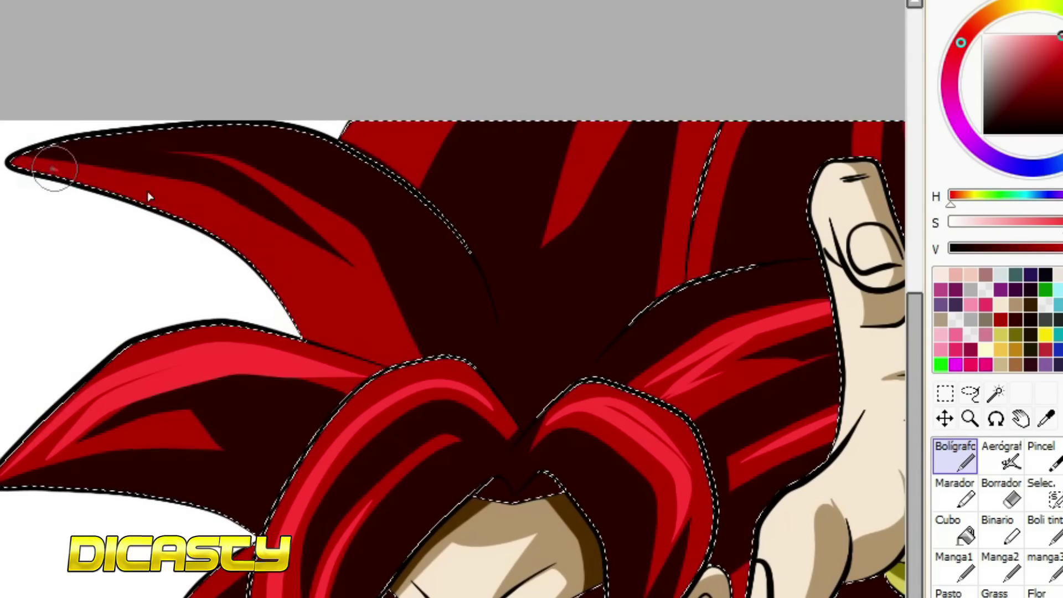
pyautogui.hscroll(5, 508, 309)
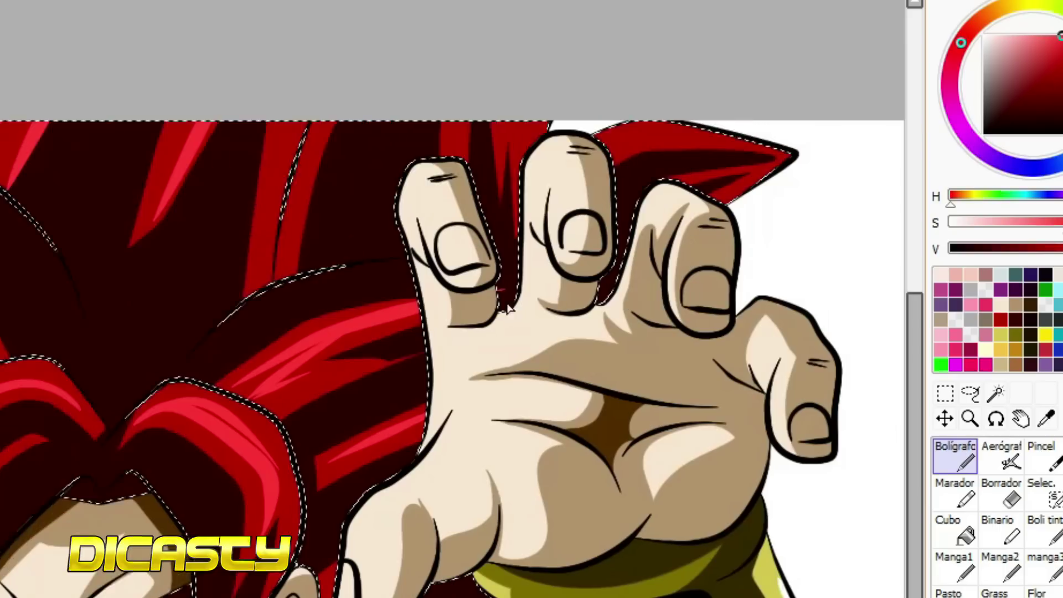
pyautogui.moveTo(310, 128); pyautogui.dragTo(254, 287)
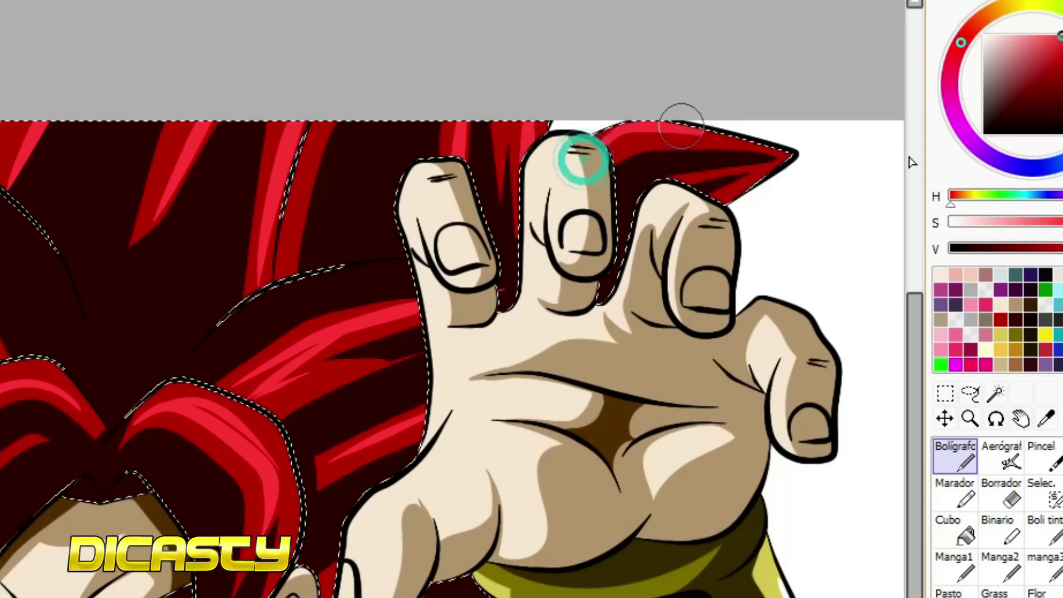
# Airbrush soft very dark red shading over the hair roots, the inner bangs and the inner parts of the spikes
pyautogui.scroll(-3, 609, 310)
pyautogui.scroll(3, 473, 353)
pyautogui.keyDown('alt'); pyautogui.click(472, 354); pyautogui.keyUp('alt')
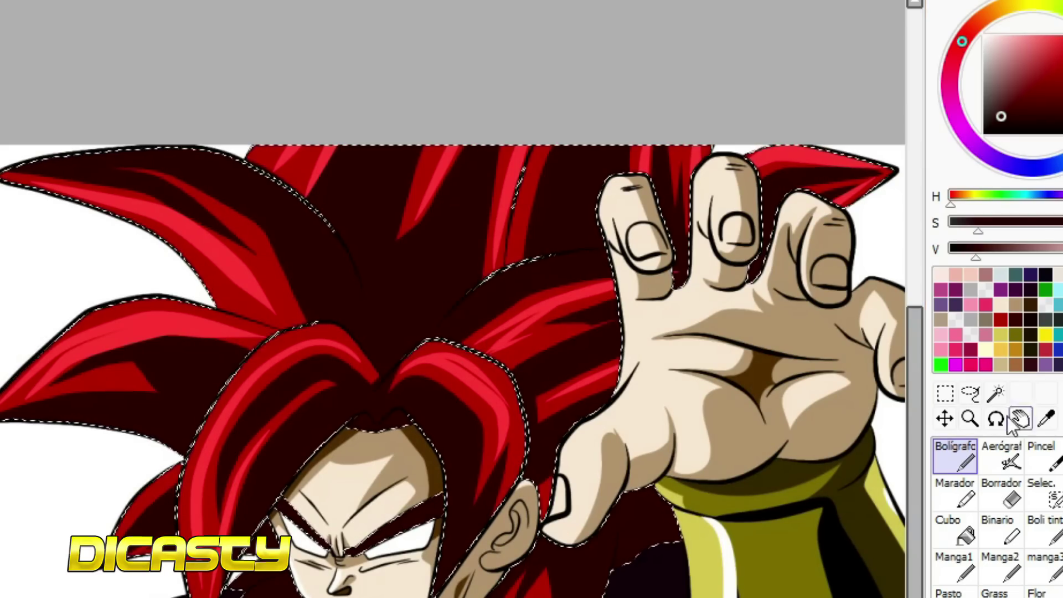
pyautogui.click(1000, 455)
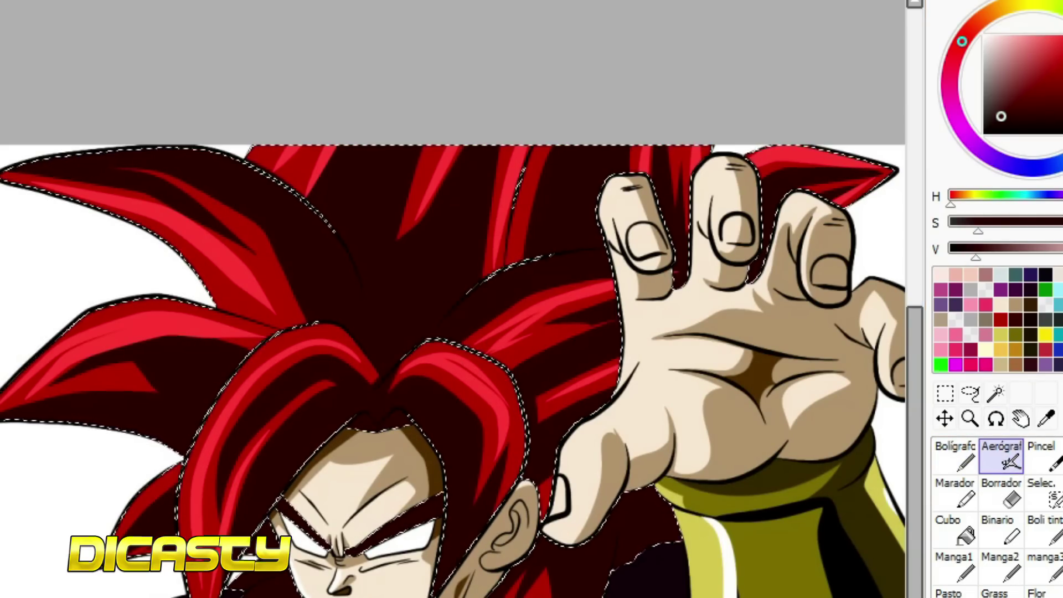
pyautogui.moveTo(379, 382); pyautogui.dragTo(360, 290)
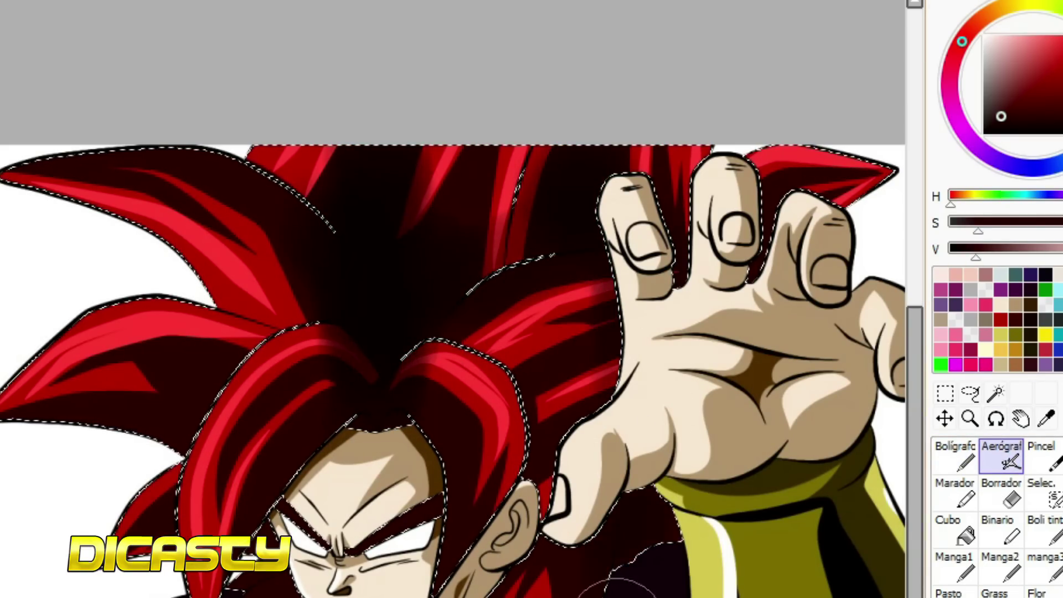
pyautogui.moveTo(328, 399)
pyautogui.mouseDown()
pyautogui.moveTo(451, 266)
pyautogui.moveTo(136, 416)
pyautogui.moveTo(389, 453)
pyautogui.mouseUp()
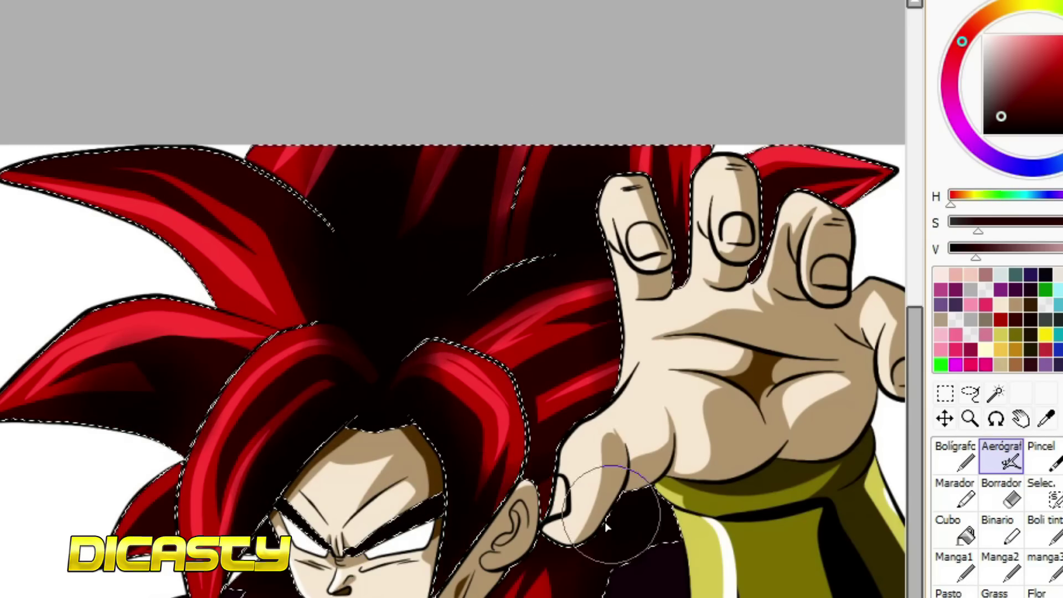
pyautogui.moveTo(465, 388); pyautogui.dragTo(194, 386)
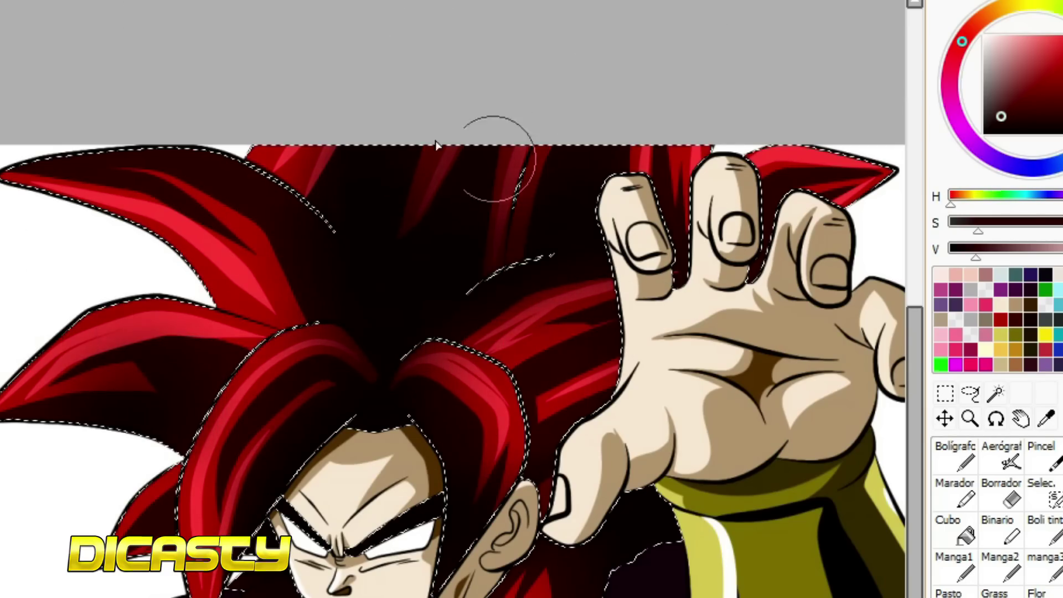
# Cover the white gap between the lower left hair strand and the purple clothing with the neighbouring dark color
pyautogui.scroll(6, 226, 510)
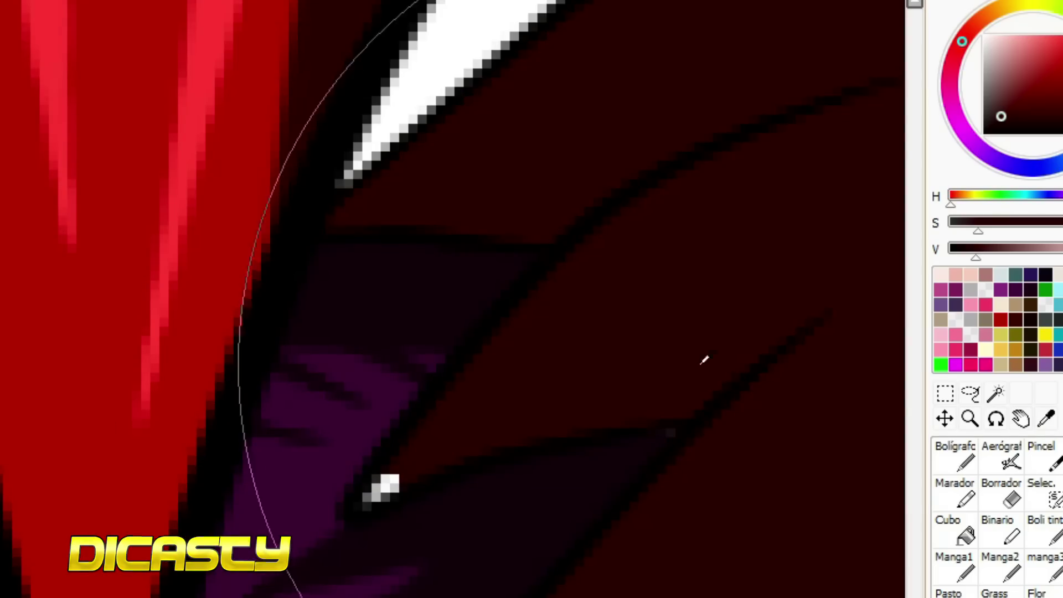
pyautogui.scroll(2, 696, 241)
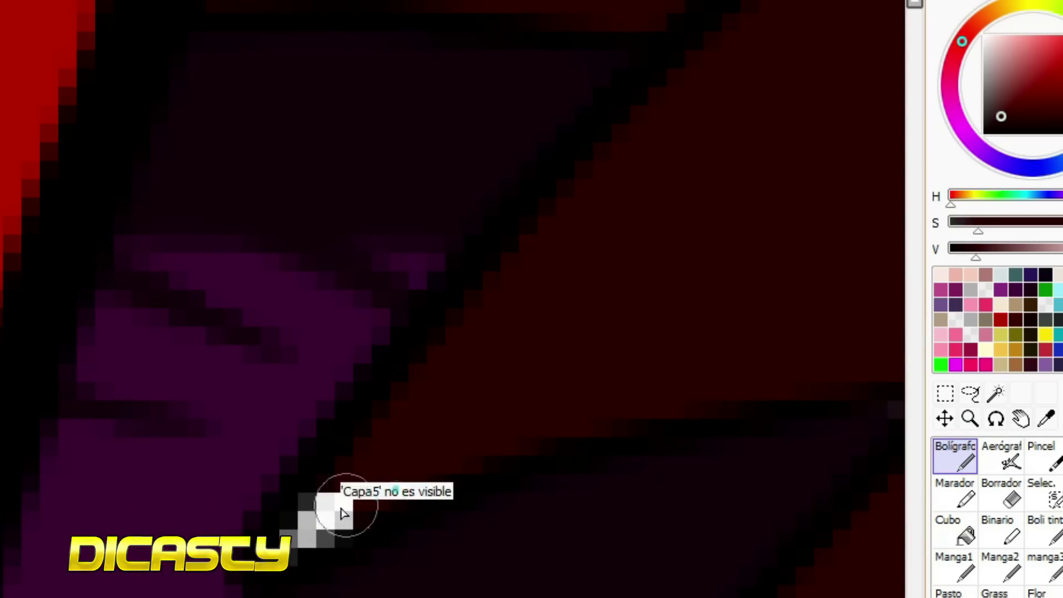
pyautogui.scroll(-5, 689, 457)
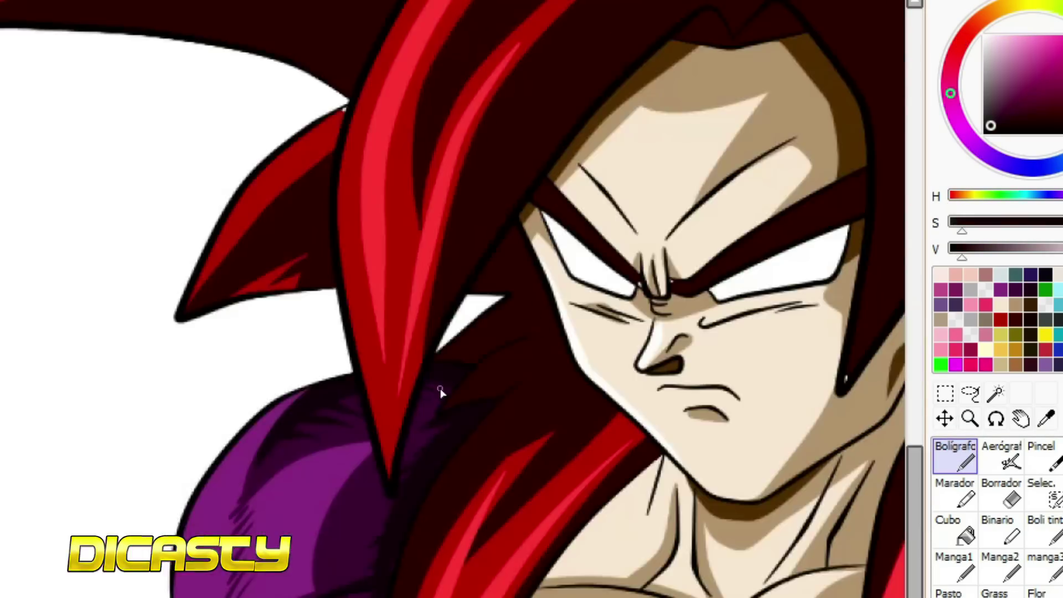
# Sample the neighbouring hair reds and cover the pale specks where the lower left spike meets the long bang
pyautogui.scroll(5, 505, 232)
pyautogui.keyDown('alt'); pyautogui.click(504, 155); pyautogui.keyUp('alt')
pyautogui.scroll(-5, 440, 429)
pyautogui.scroll(5, 273, 467)
pyautogui.scroll(1, 318, 367)
pyautogui.keyDown('alt'); pyautogui.click(318, 367); pyautogui.keyUp('alt')
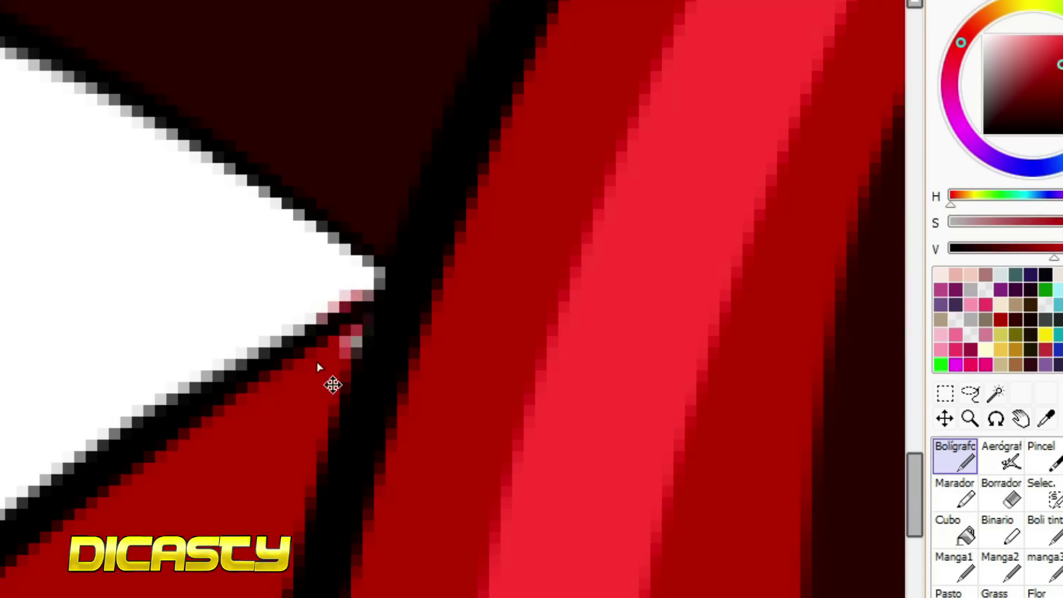
pyautogui.keyDown('alt'); pyautogui.click(421, 361); pyautogui.keyUp('alt')
pyautogui.scroll(-5, 421, 361)
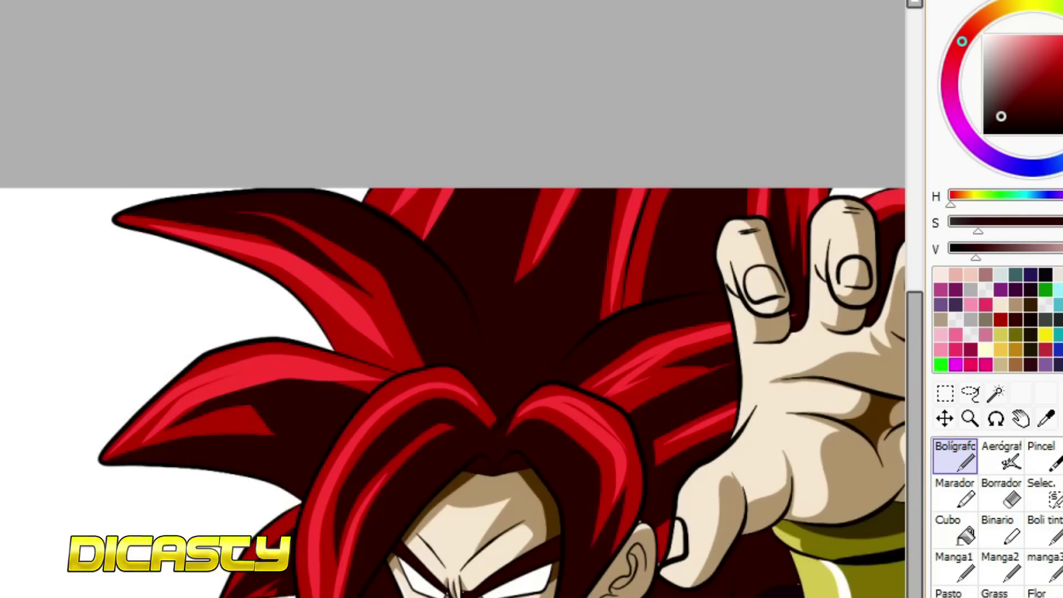
# Paint red into the narrow tip of the hair strand between the ear and the thumb
pyautogui.scroll(5, 797, 310)
pyautogui.scroll(-5, 222, 435)
pyautogui.scroll(5, 416, 486)
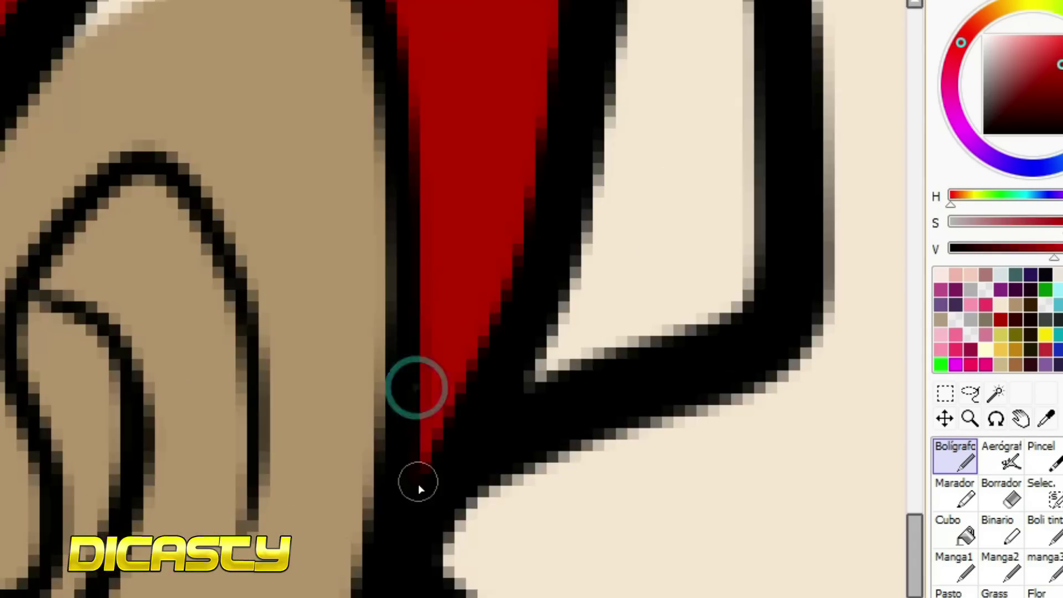
pyautogui.scroll(-5, 342, 187)
# Cover the white specks where the dark hair meets the yellow sleeve, sampling the adjacent colors
pyautogui.scroll(5, 341, 188)
pyautogui.scroll(-3, 512, 516)
pyautogui.scroll(3, 512, 516)
pyautogui.scroll(-3, 391, 441)
pyautogui.scroll(3, 720, 282)
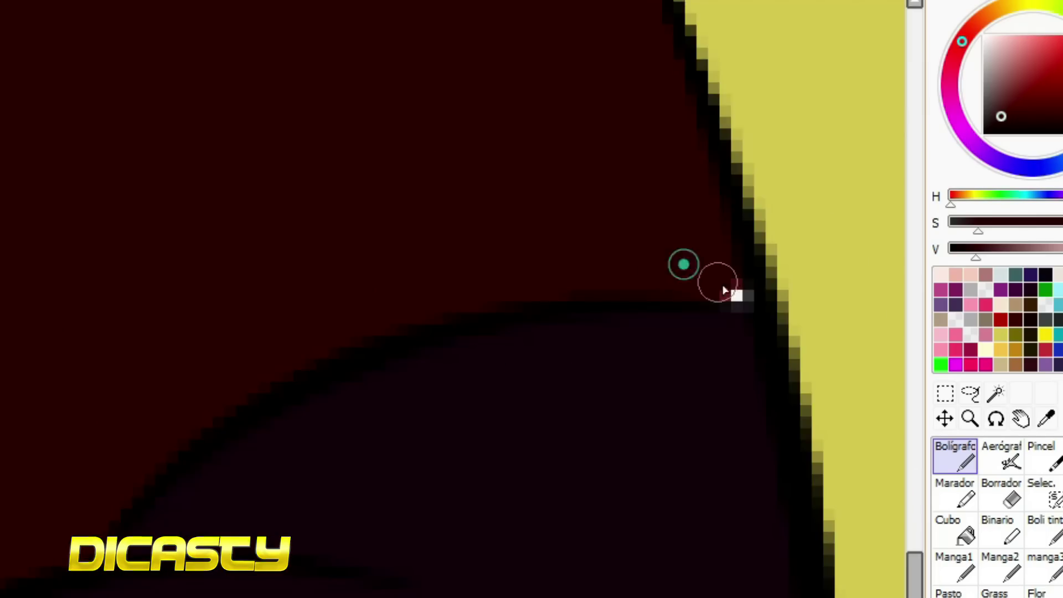
pyautogui.scroll(-3, 719, 283)
pyautogui.scroll(3, 590, 318)
pyautogui.keyDown('alt'); pyautogui.click(597, 332); pyautogui.keyUp('alt')
pyautogui.scroll(-3, 597, 331)
pyautogui.scroll(-2, 416, 191)
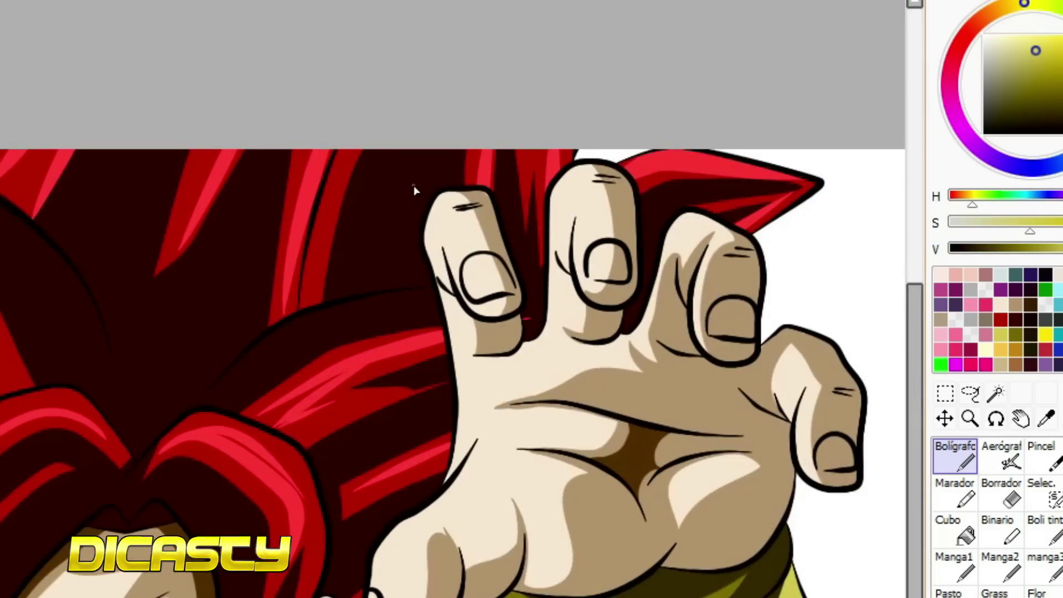
# Sample the dark eyebrow color and touch up the small gaps between the inner eyebrow ends and the nose wrinkles
pyautogui.scroll(-2, 443, 205)
pyautogui.scroll(5, 391, 584)
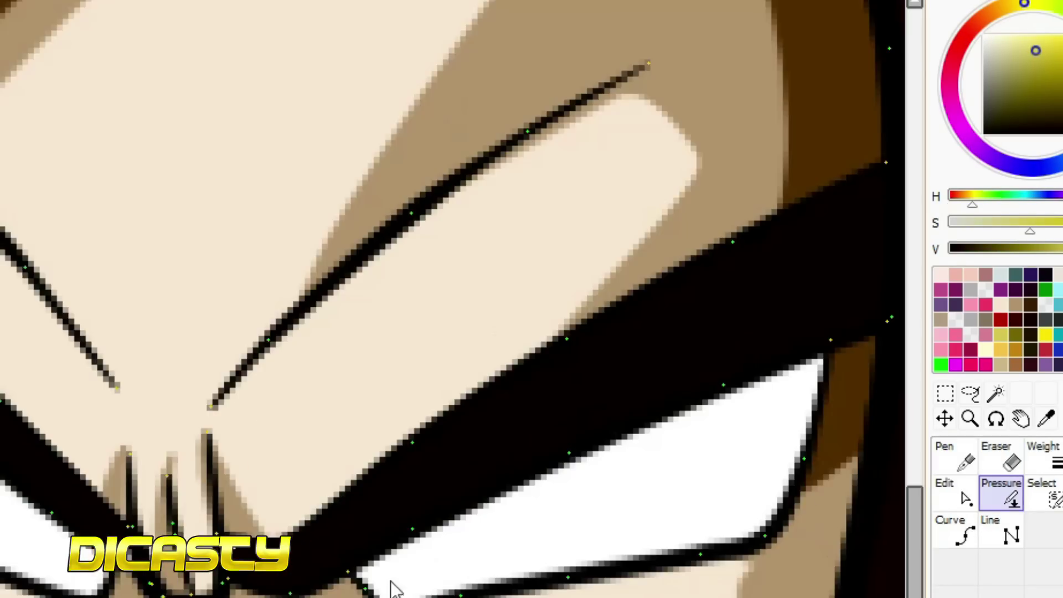
pyautogui.scroll(2, 147, 482)
pyautogui.keyDown('alt'); pyautogui.click(146, 482); pyautogui.keyUp('alt')
pyautogui.scroll(-4, 558, 564)
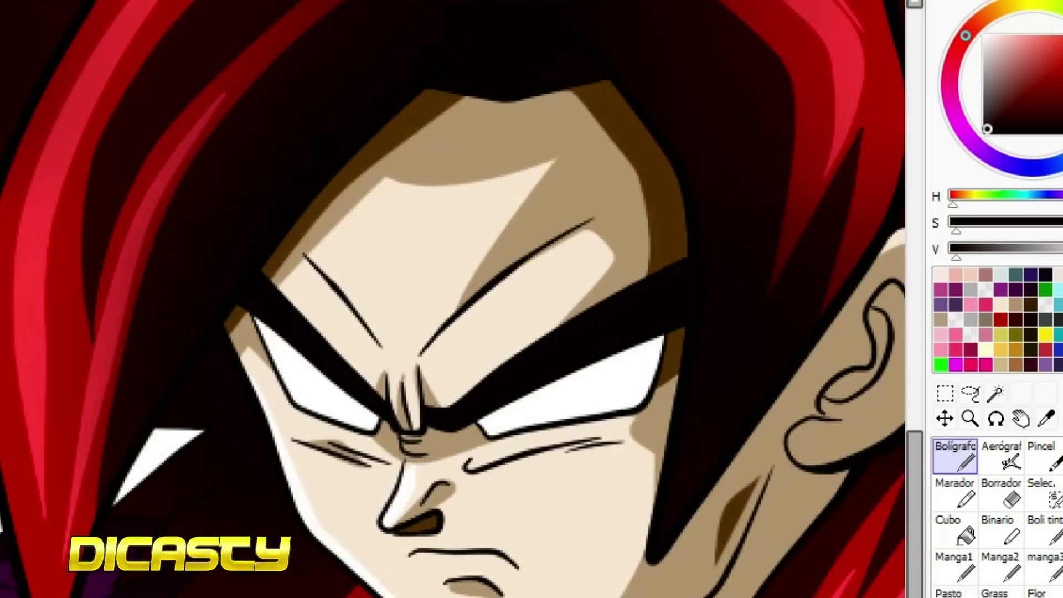
pyautogui.scroll(2, 560, 351)
pyautogui.scroll(2, 559, 351)
pyautogui.keyDown('alt'); pyautogui.click(415, 451); pyautogui.keyUp('alt')
pyautogui.scroll(-3, 415, 451)
# Select both eye whites with the magic wand and fill them with a very light grey using the bucket
pyautogui.click(995, 393)
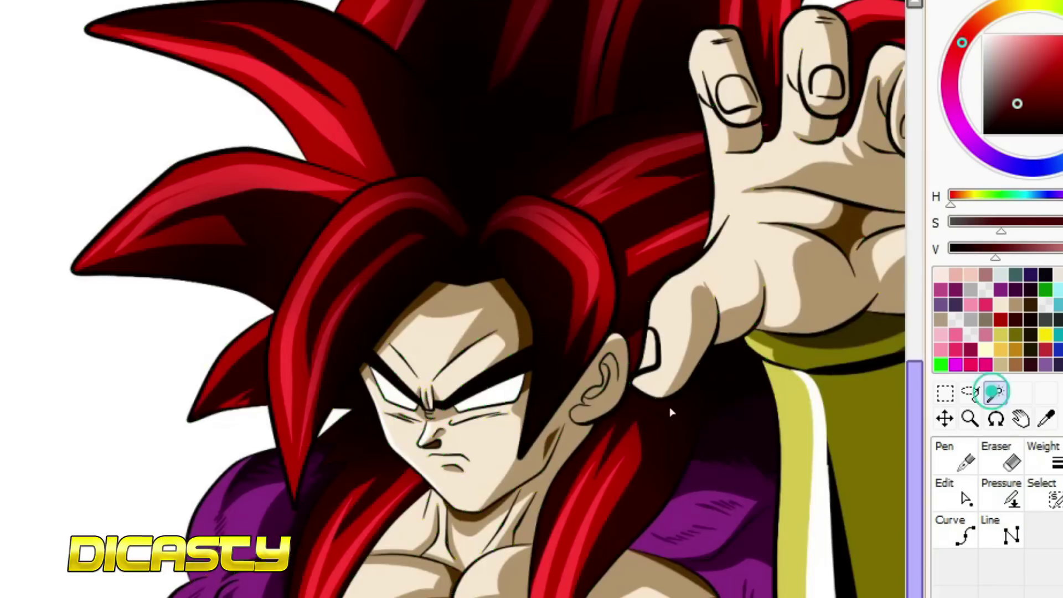
pyautogui.scroll(3, 482, 396)
pyautogui.click(483, 397)
pyautogui.scroll(4, 462, 389)
pyautogui.scroll(-5, 423, 381)
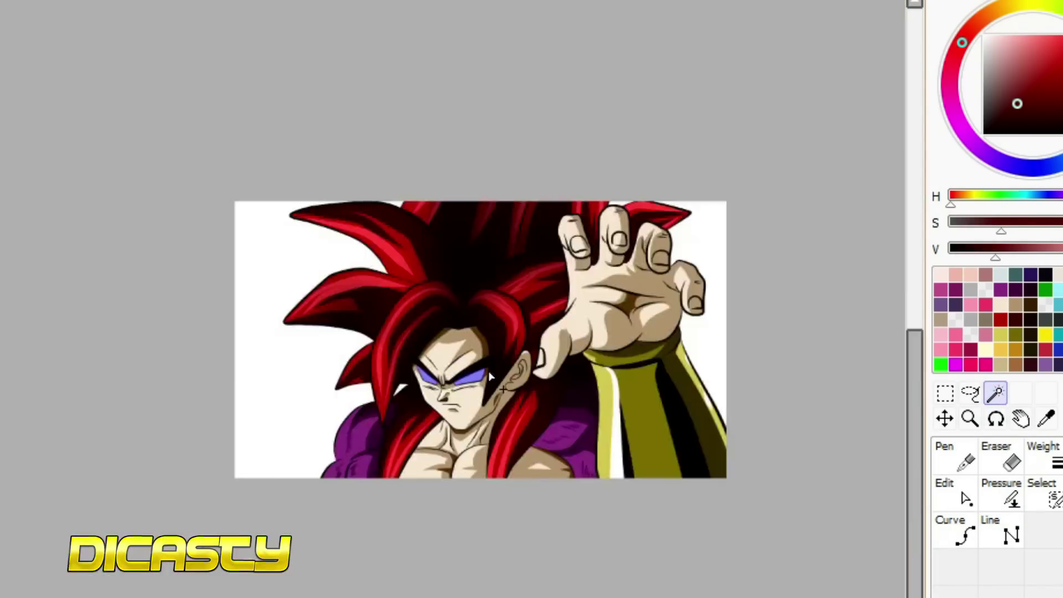
pyautogui.scroll(4, 553, 387)
pyautogui.click(948, 531)
pyautogui.scroll(2, 665, 333)
pyautogui.scroll(-2, 789, 330)
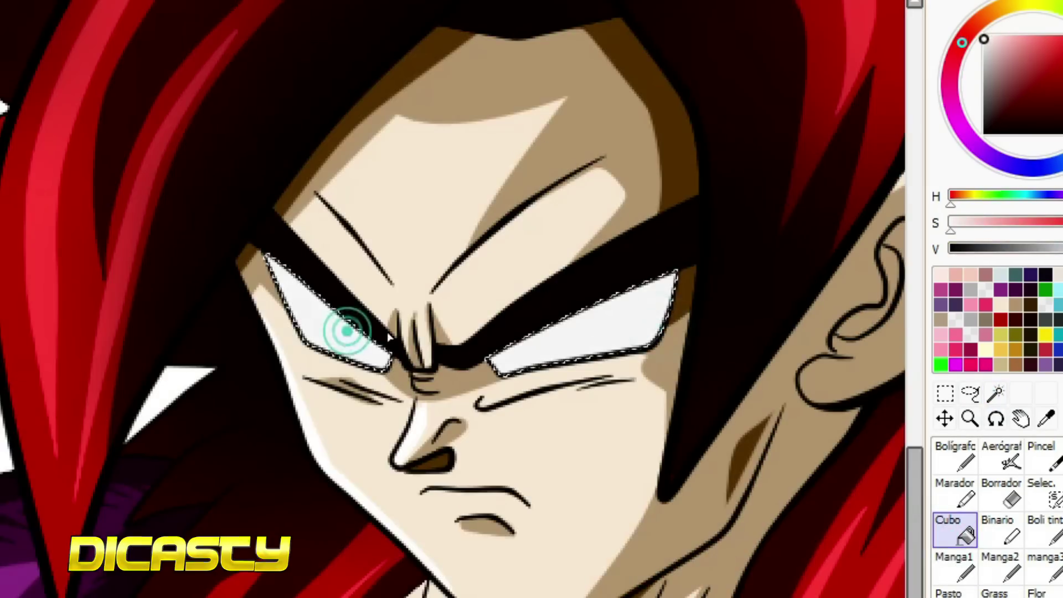
# Draw black iris outlines in both eyes and color the irises green
pyautogui.scroll(2, 389, 338)
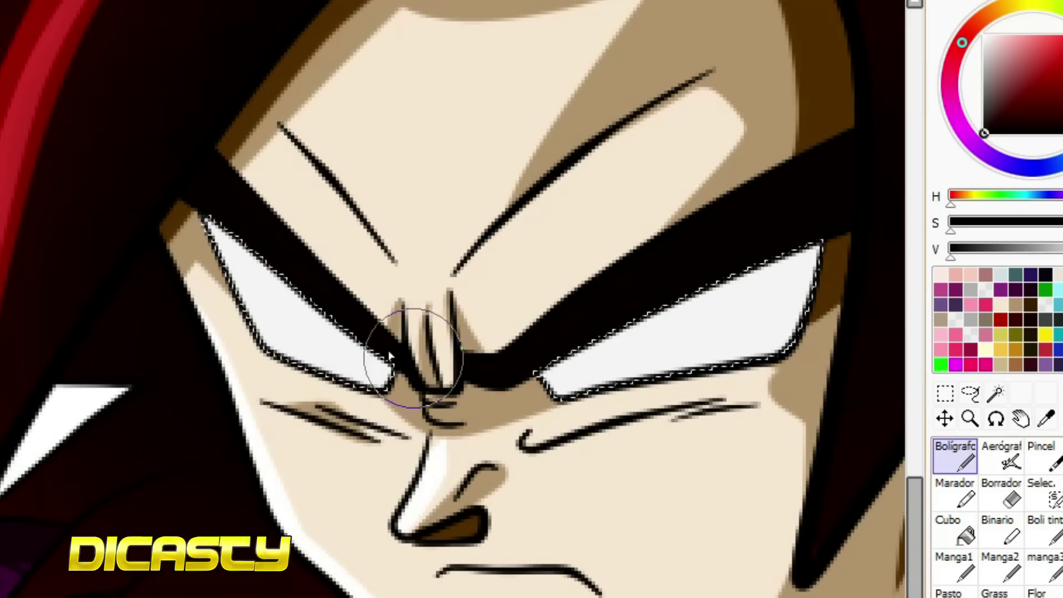
pyautogui.click(1046, 288)
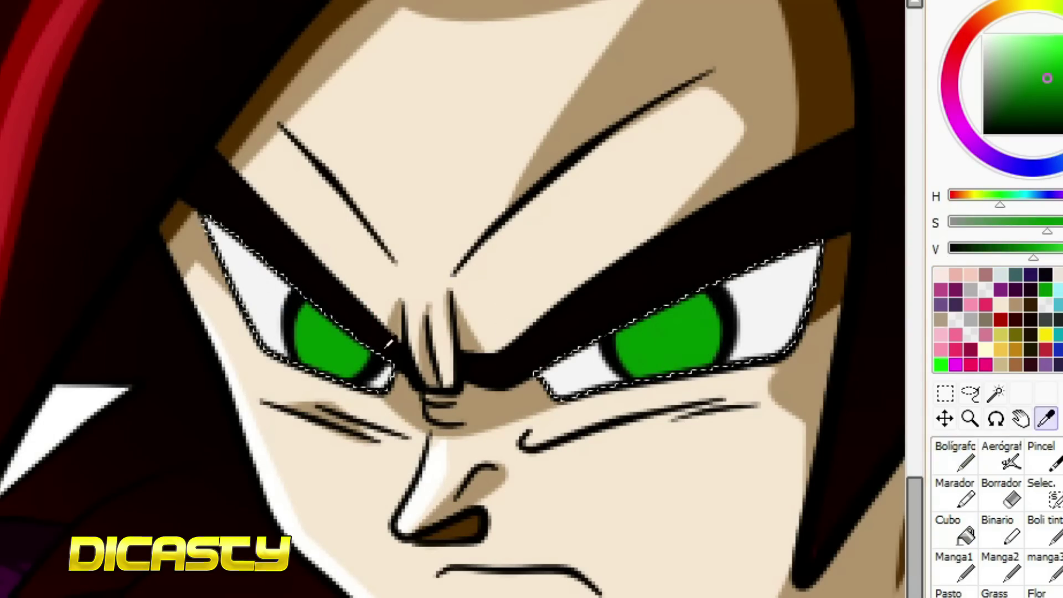
# Detail both eyes with black pupils and light glints, and shade the upper irises dark green and the upper whites grey
pyautogui.click(389, 342)
pyautogui.press('n')
pyautogui.click(334, 338)
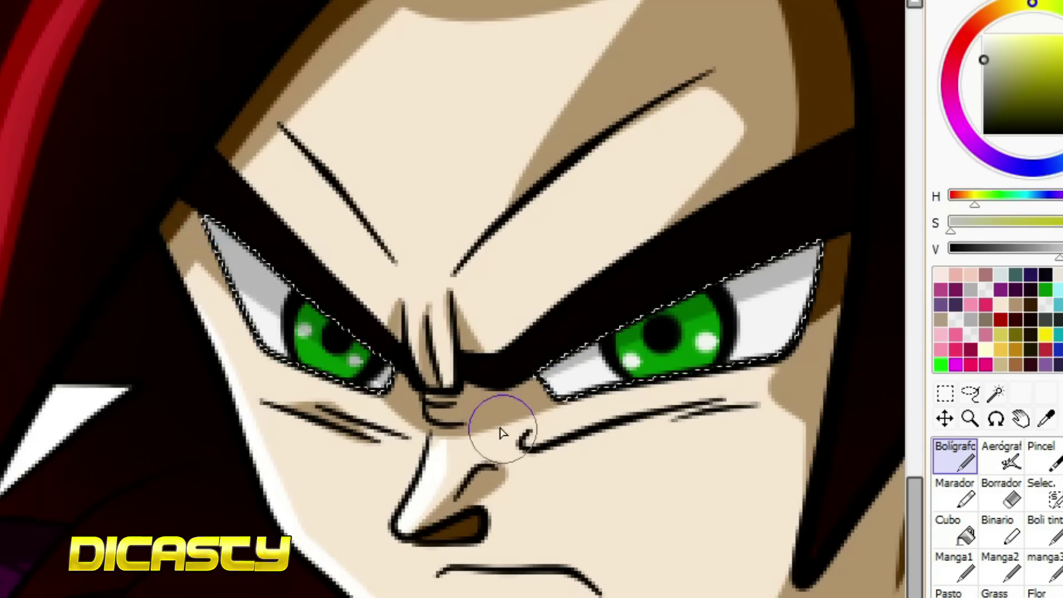
pyautogui.scroll(-5, 501, 433)
pyautogui.scroll(-2, 219, 185)
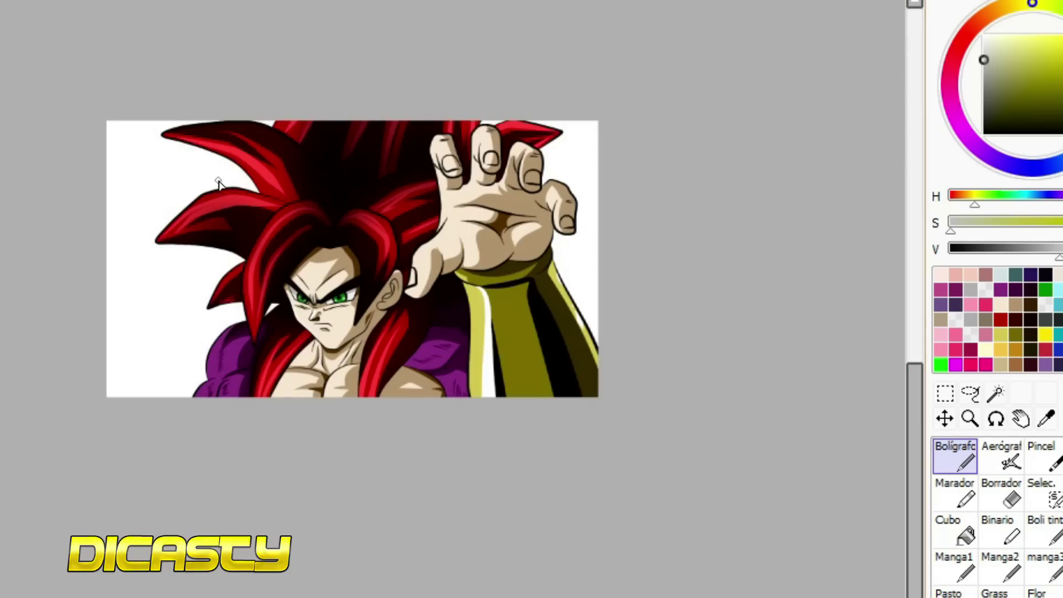